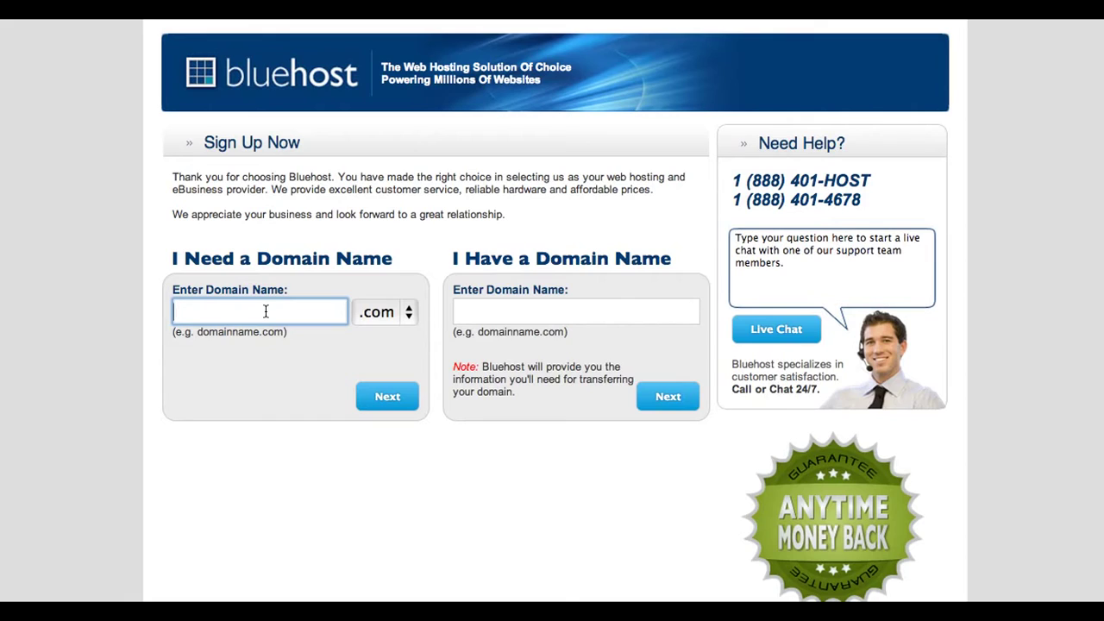
- Enter 'simplewebsitepro' as the new .com domain name, fixing the misspelling
{"action": "type", "text": "si"}
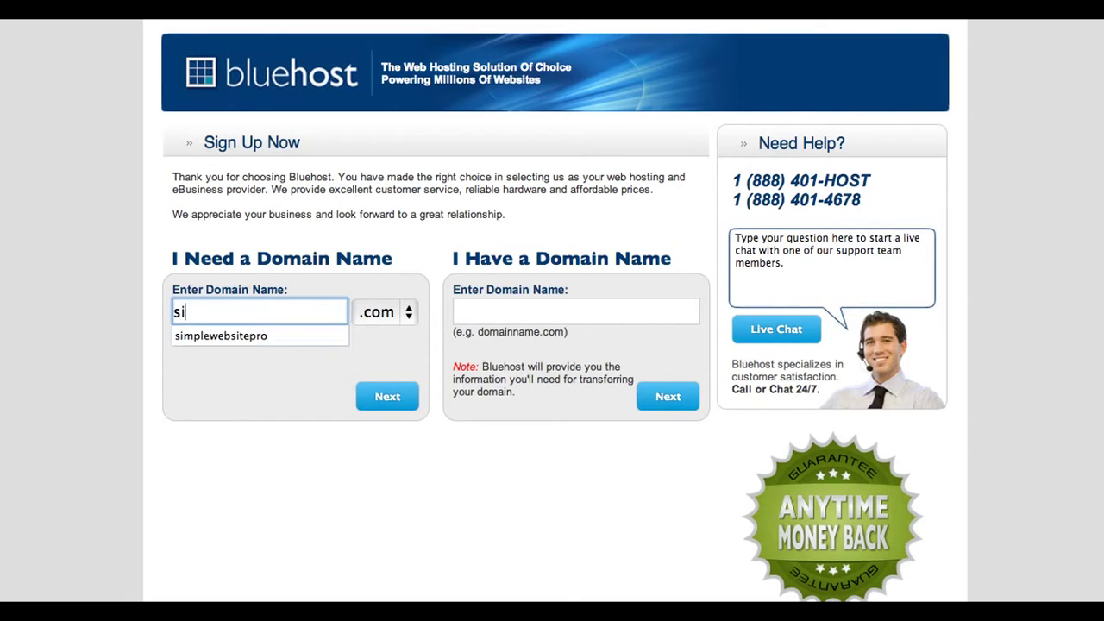
{"action": "type", "text": "mplewebist"}
{"action": "type", "text": "epro"}
{"action": "key", "text": "BackSpace"}
{"action": "key", "text": "BackSpace"}
{"action": "key", "text": "BackSpace"}
{"action": "key", "text": "BackSpace"}
{"action": "key", "text": "BackSpace"}
{"action": "key", "text": "BackSpace"}
{"action": "key", "text": "BackSpace"}
{"action": "type", "text": "sit"}
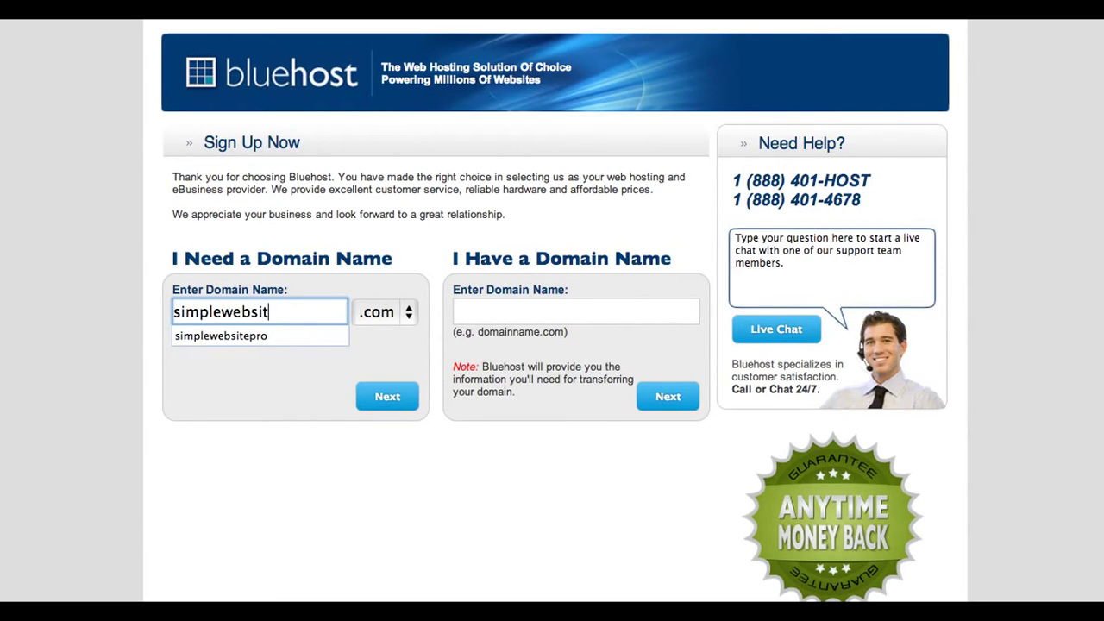
{"action": "type", "text": "epro"}
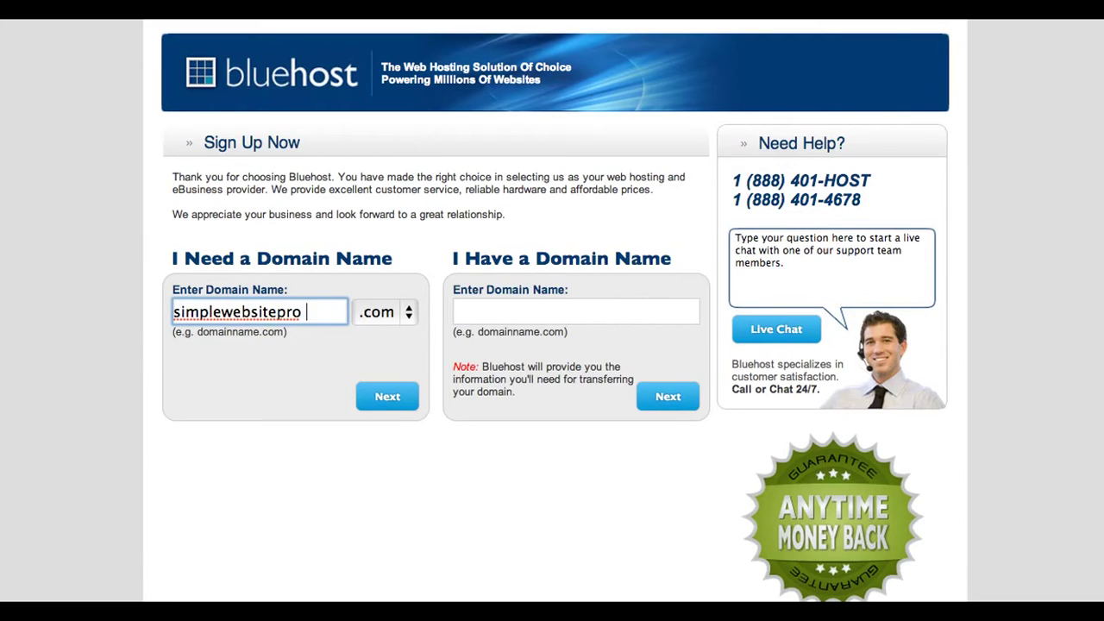
{"action": "key", "text": "BackSpace"}
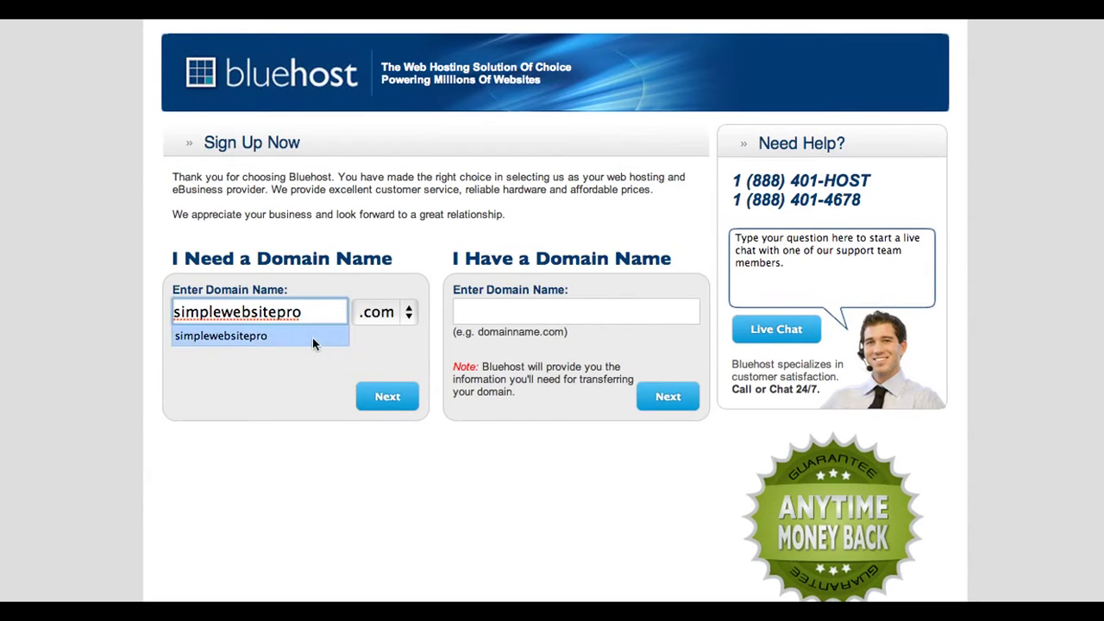
- Submit simplewebsitepro.com, then enter the account holder's first and last name in Account Information
{"action": "left_click", "coordinate": [387, 397]}
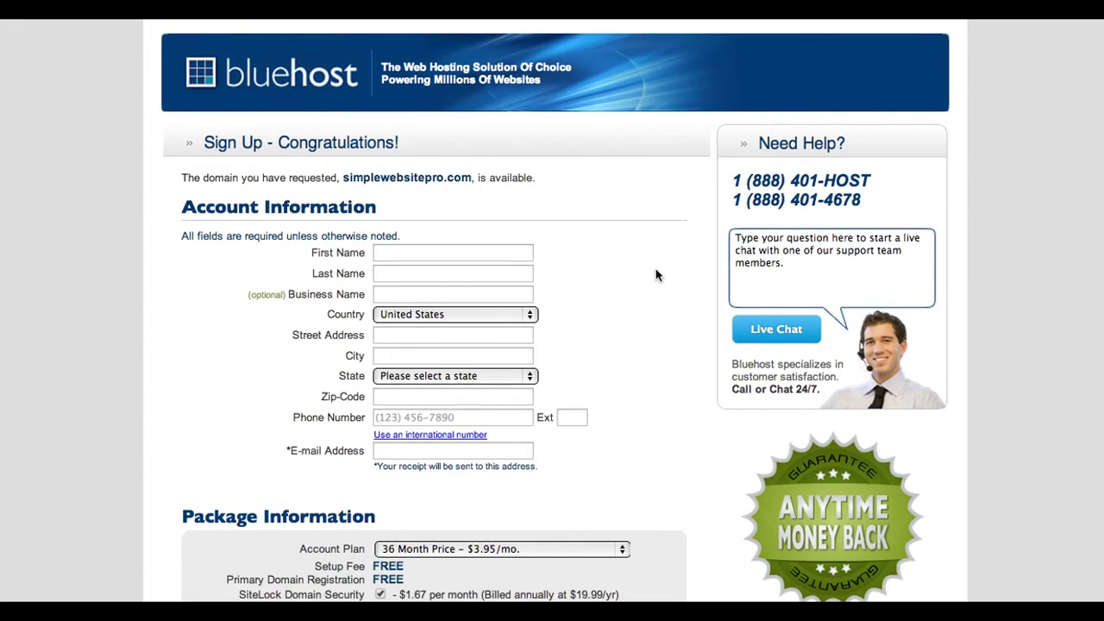
{"action": "scroll", "coordinate": [656, 274], "scroll_direction": "down", "scroll_amount": 2}
{"action": "left_click", "coordinate": [513, 183]}
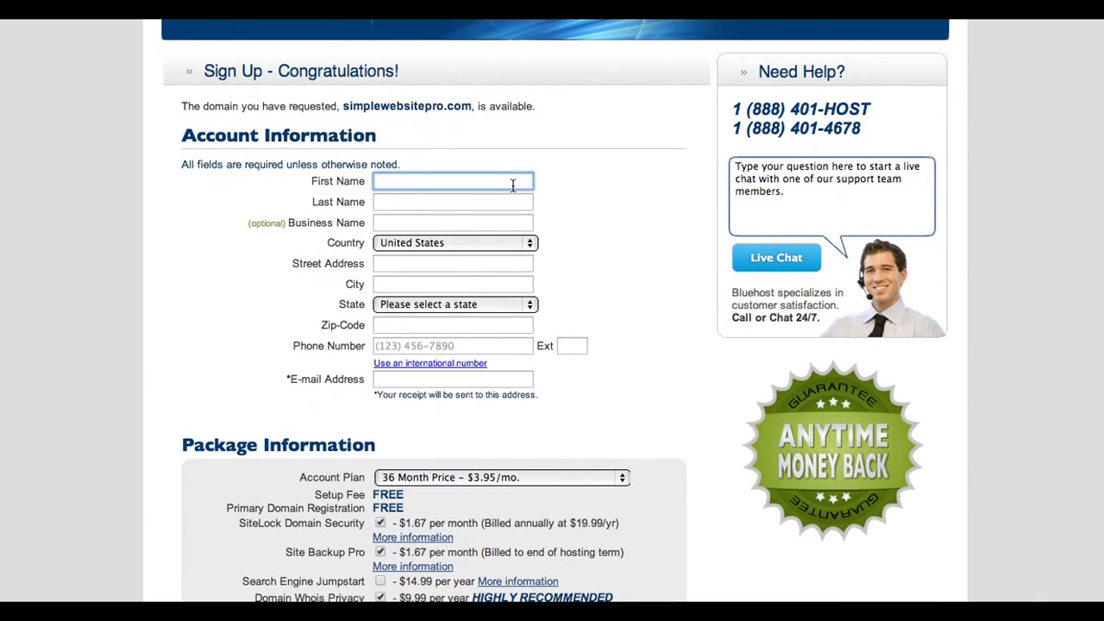
{"action": "key", "text": "Tab"}
{"action": "key", "text": "Tab"}
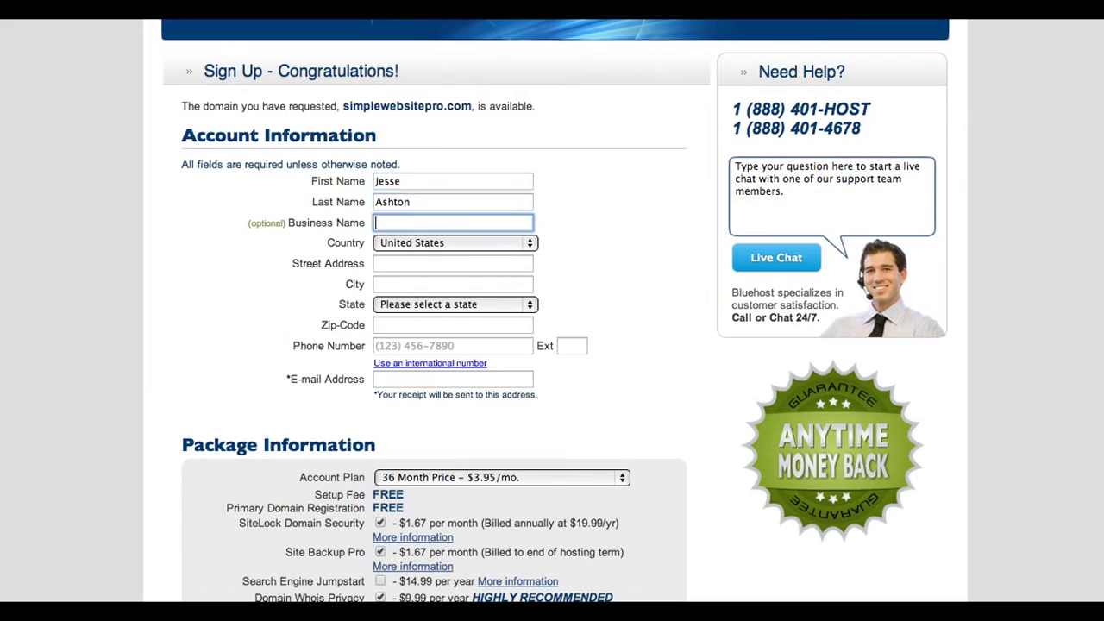
{"action": "key", "text": "Tab"}
{"action": "key", "text": "Tab"}
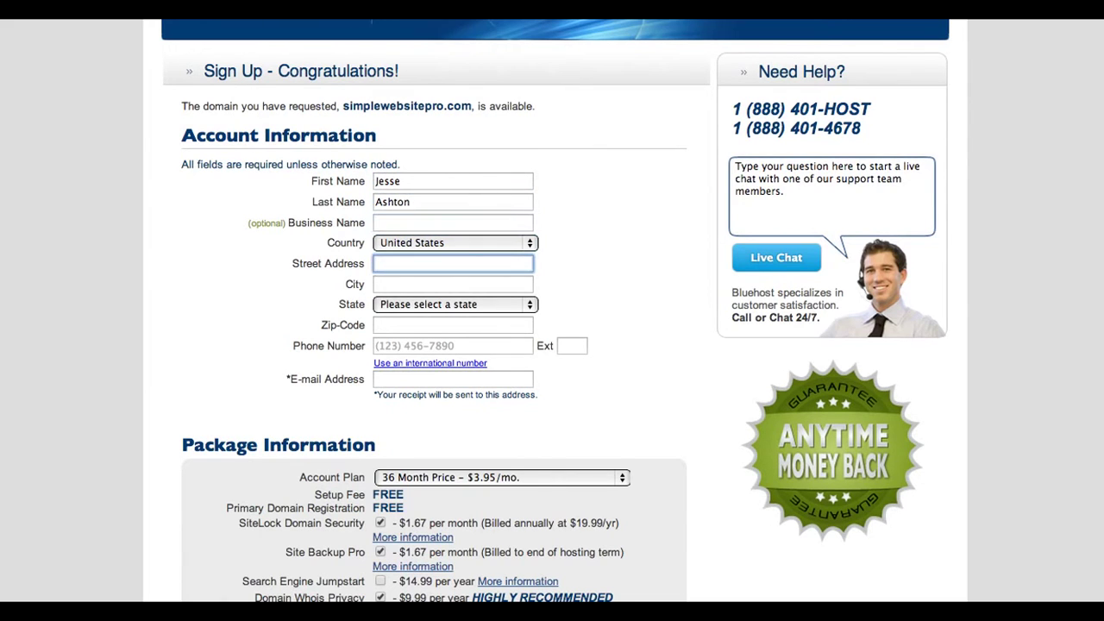
{"action": "scroll", "coordinate": [687, 276], "scroll_direction": "down", "scroll_amount": 5}
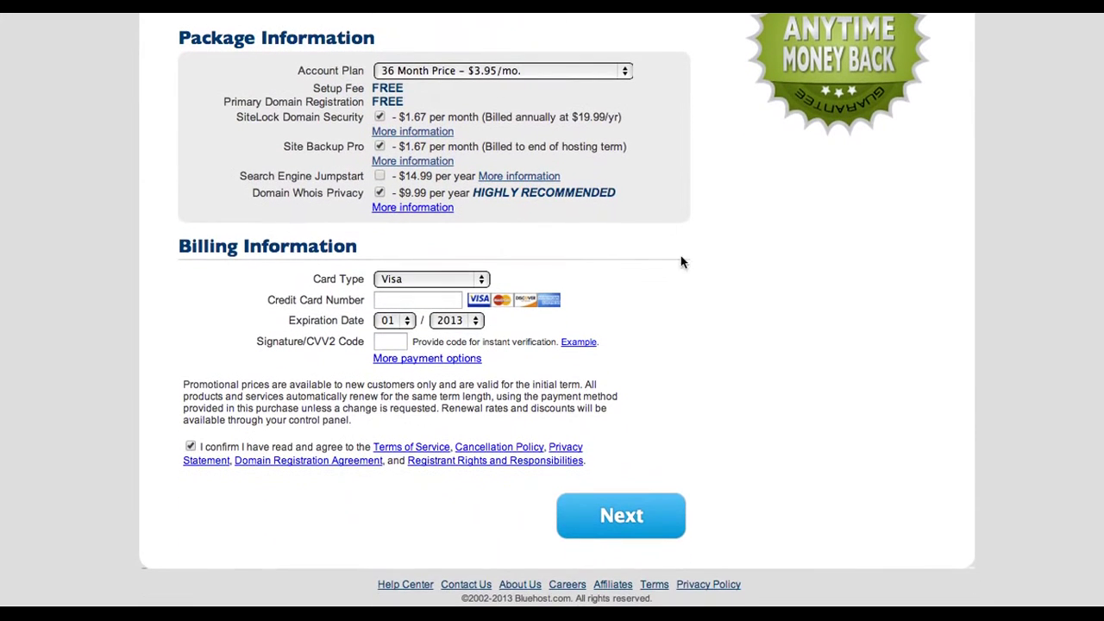
- Choose the 12 Month Price plan and uncheck the SiteLock Domain Security and Site Backup Pro add-ons
{"action": "left_click", "coordinate": [628, 76]}
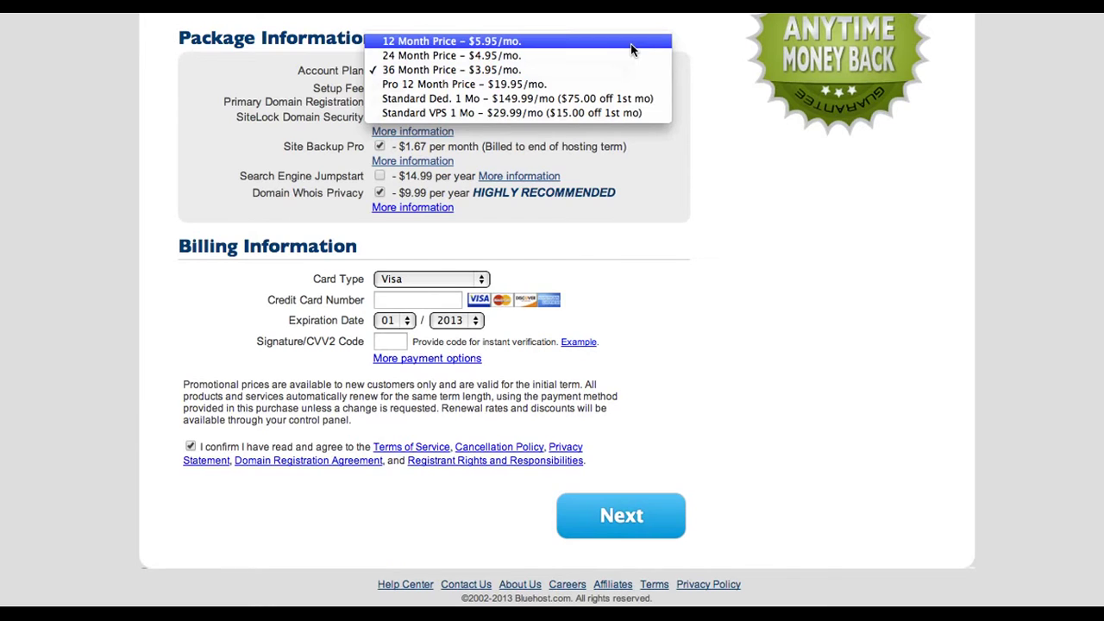
{"action": "left_click", "coordinate": [631, 49]}
{"action": "scroll", "coordinate": [914, 204], "scroll_direction": "up", "scroll_amount": 2}
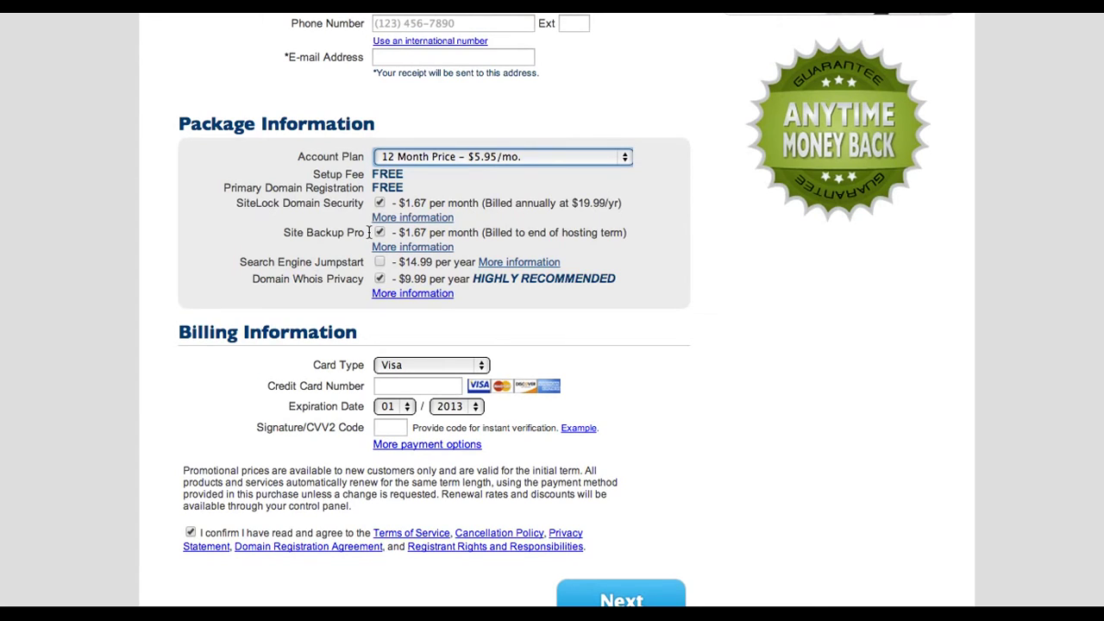
{"action": "left_click", "coordinate": [380, 203]}
{"action": "left_click", "coordinate": [380, 232]}
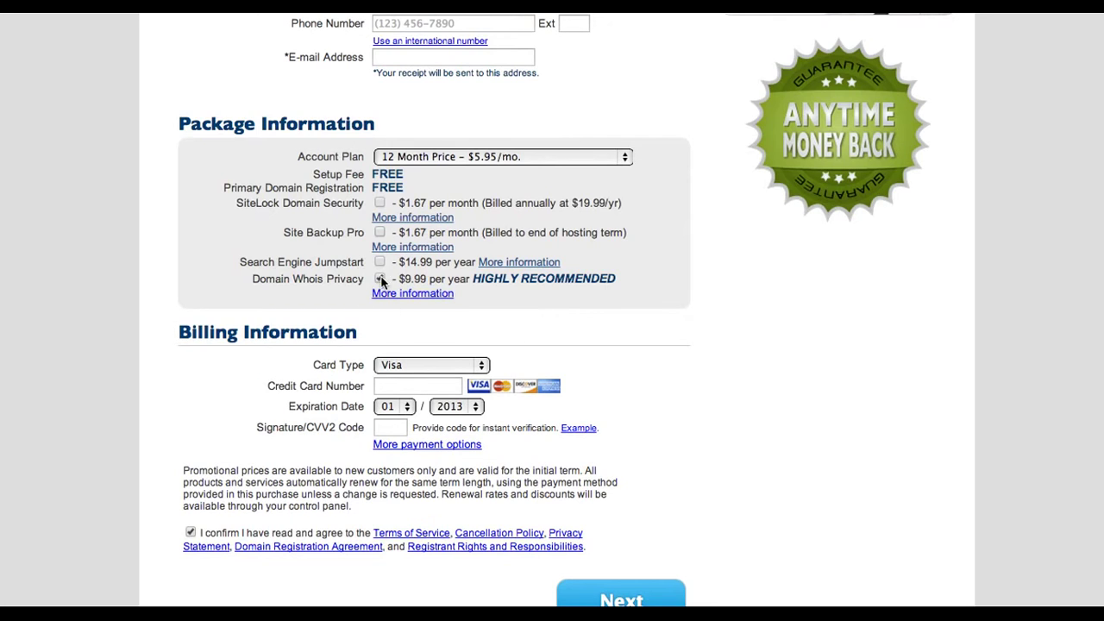
{"action": "scroll", "coordinate": [739, 344], "scroll_direction": "down", "scroll_amount": 3}
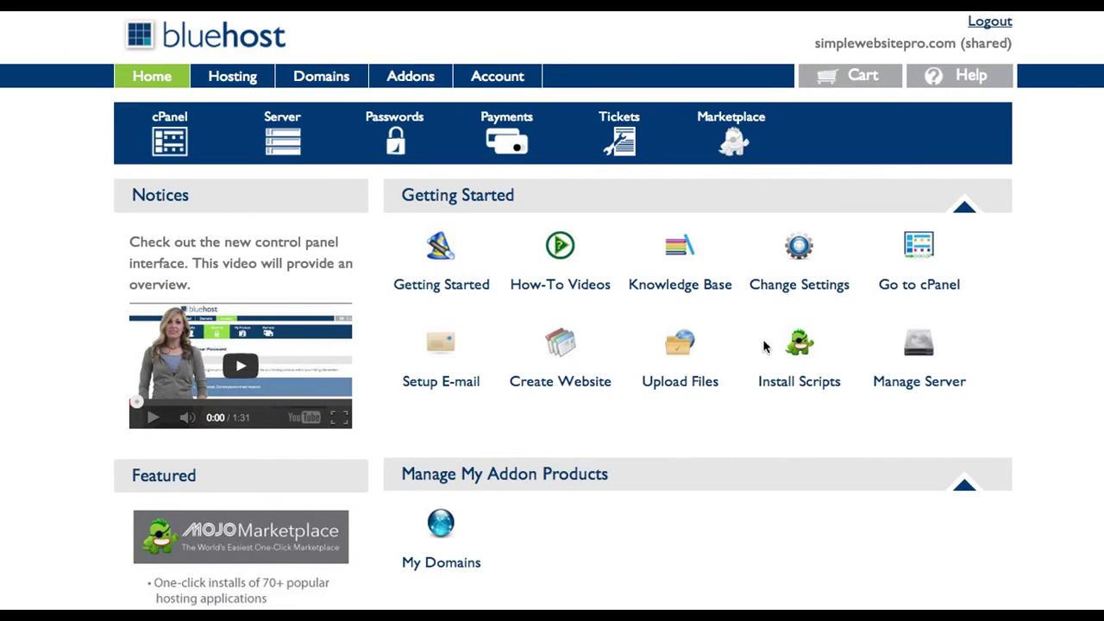
- Go to cPanel and launch the WordPress installer under Website Builders
{"action": "scroll", "coordinate": [807, 432], "scroll_direction": "down", "scroll_amount": 5}
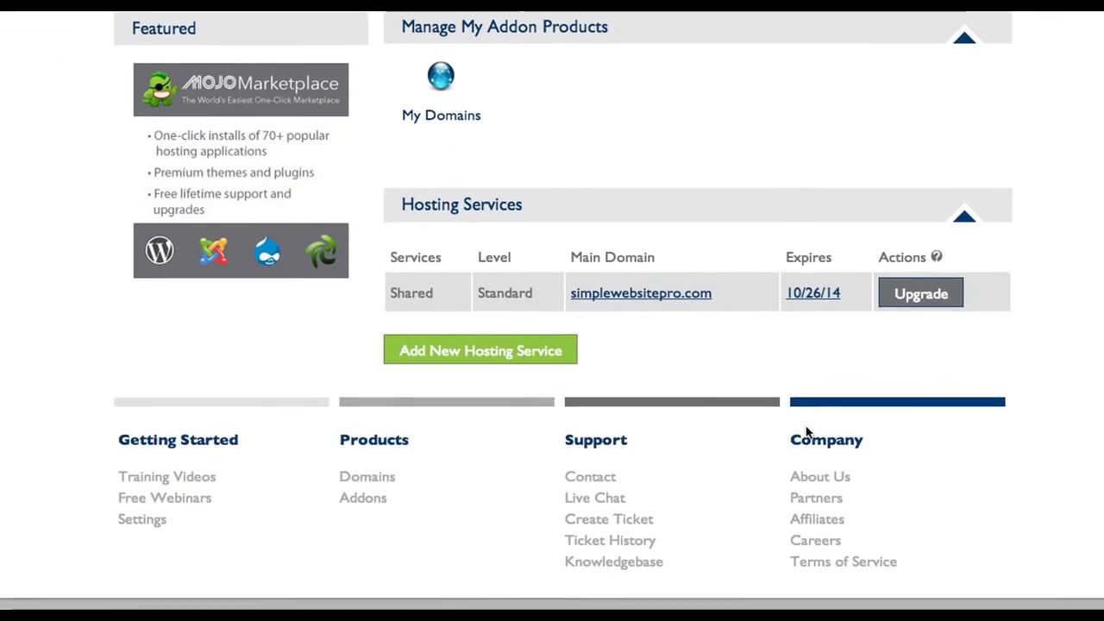
{"action": "scroll", "coordinate": [806, 432], "scroll_direction": "up", "scroll_amount": 5}
{"action": "scroll", "coordinate": [807, 432], "scroll_direction": "down", "scroll_amount": 3}
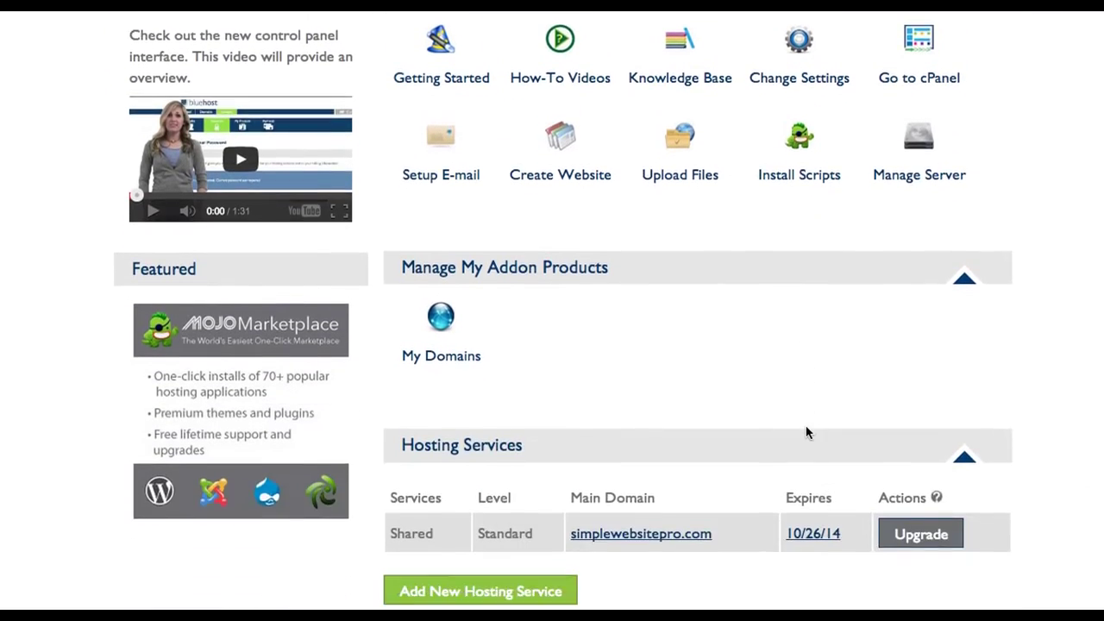
{"action": "scroll", "coordinate": [807, 432], "scroll_direction": "up", "scroll_amount": 2}
{"action": "scroll", "coordinate": [806, 433], "scroll_direction": "up", "scroll_amount": 1}
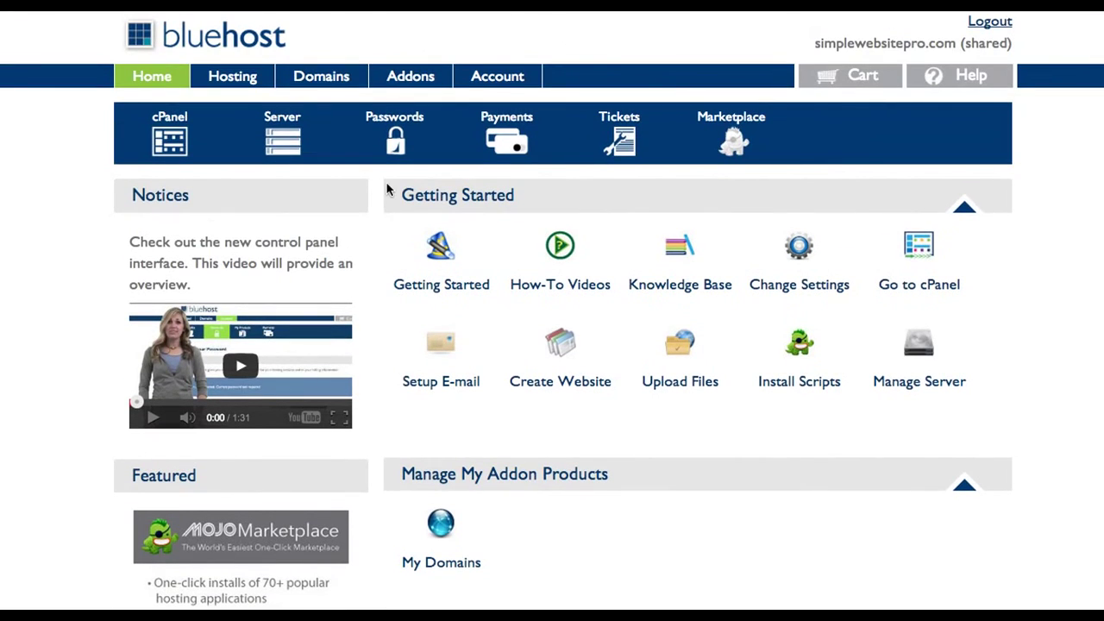
{"action": "left_click", "coordinate": [173, 142]}
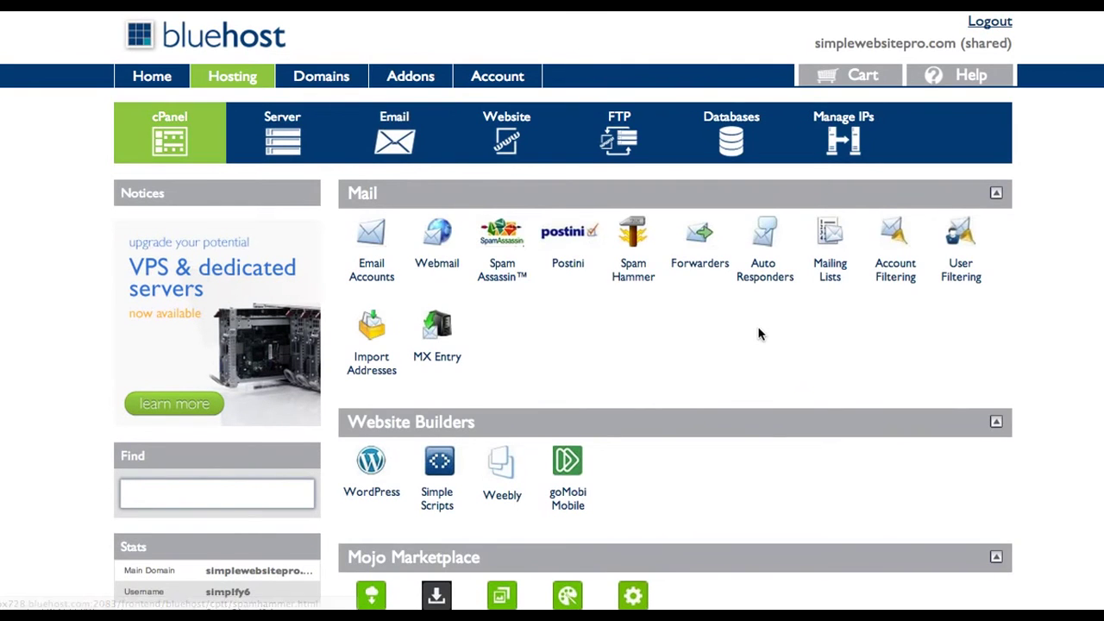
{"action": "scroll", "coordinate": [759, 332], "scroll_direction": "down", "scroll_amount": 3}
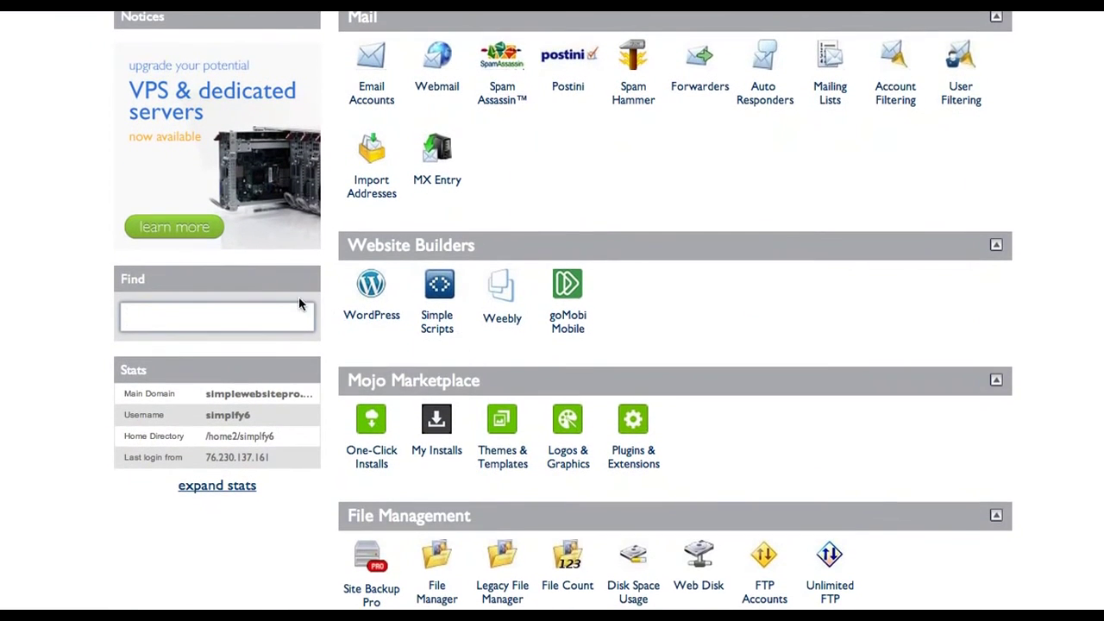
{"action": "left_click", "coordinate": [372, 320]}
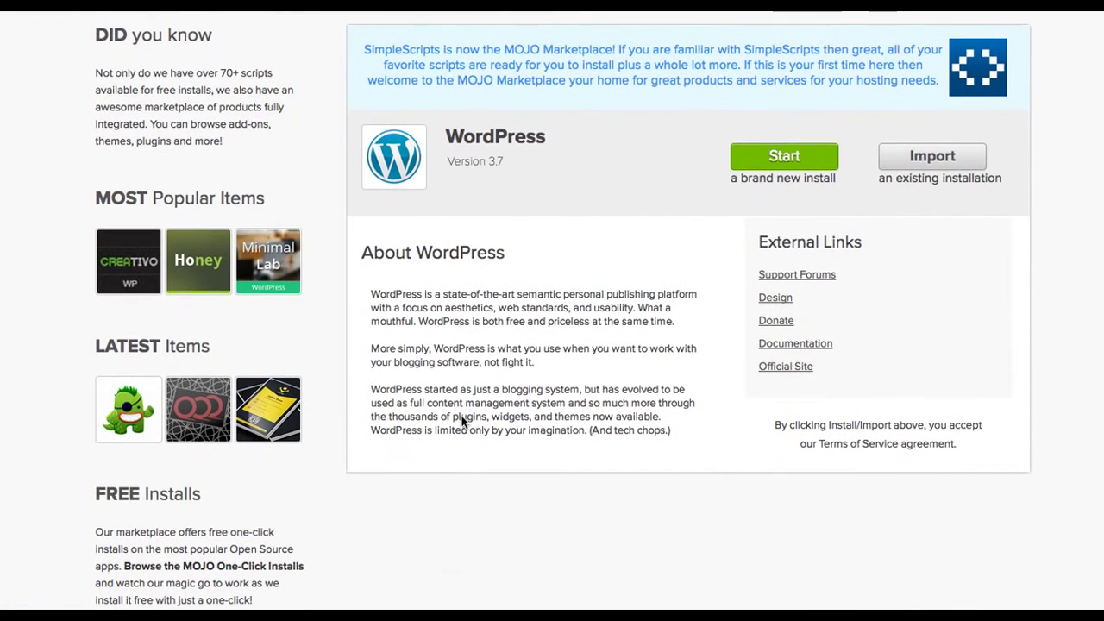
- Start a brand new WordPress install targeting the www version of simplewebsitepro.com
{"action": "left_click", "coordinate": [771, 158]}
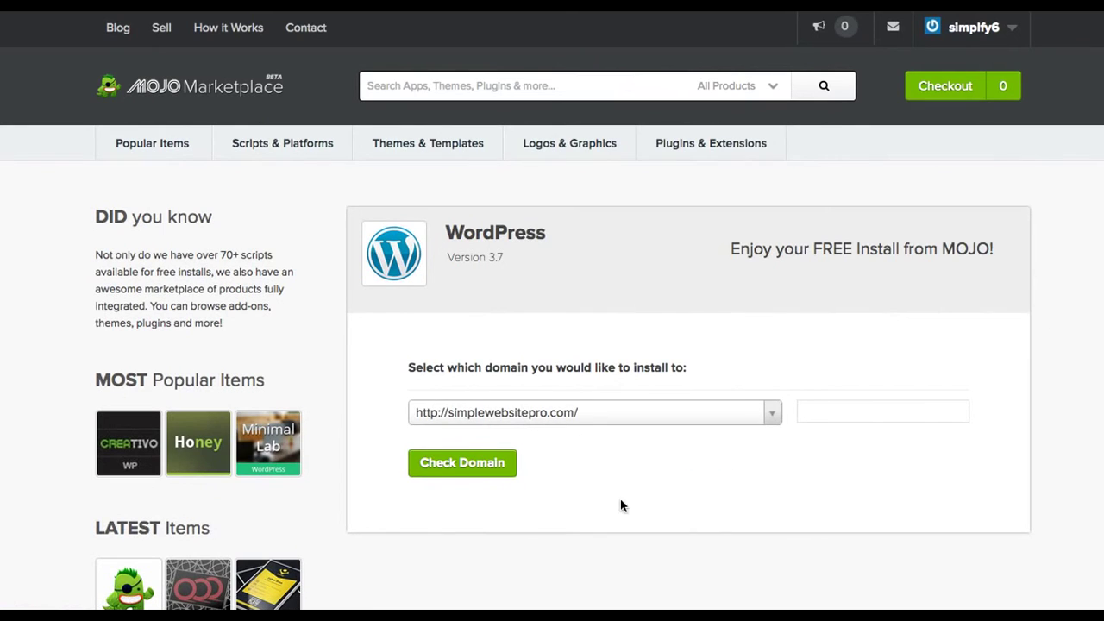
{"action": "left_click", "coordinate": [774, 415]}
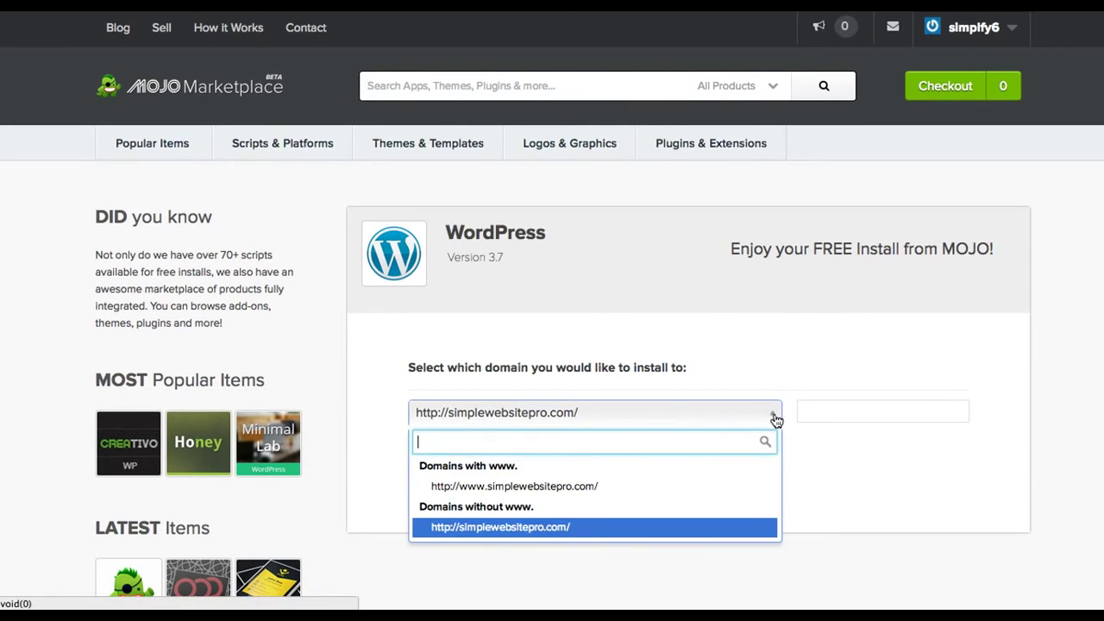
{"action": "left_click", "coordinate": [697, 493]}
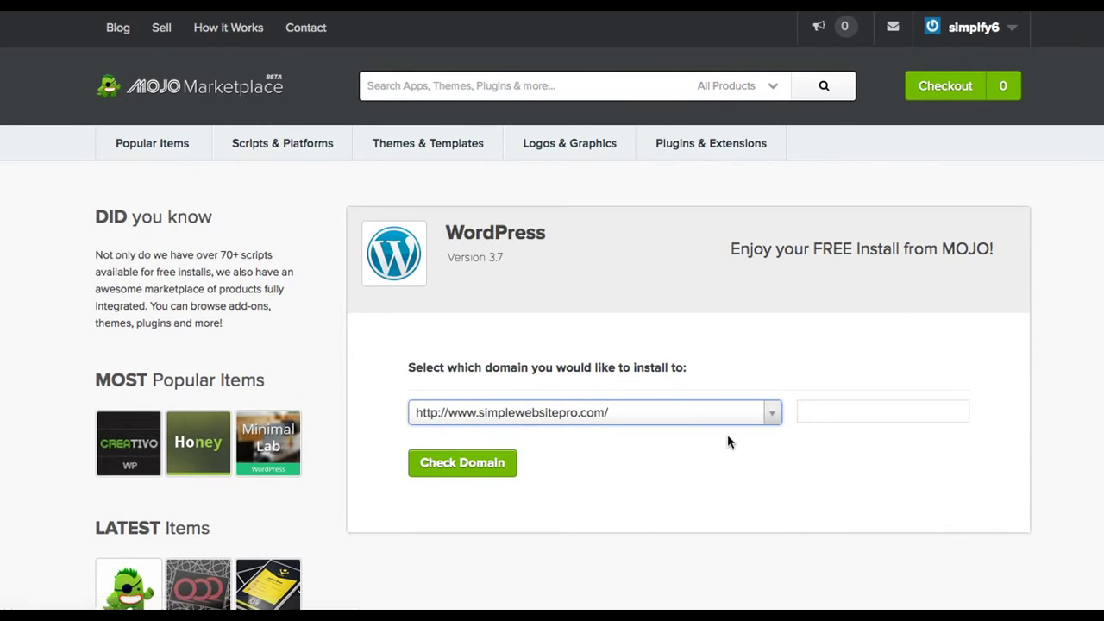
{"action": "left_click", "coordinate": [463, 465]}
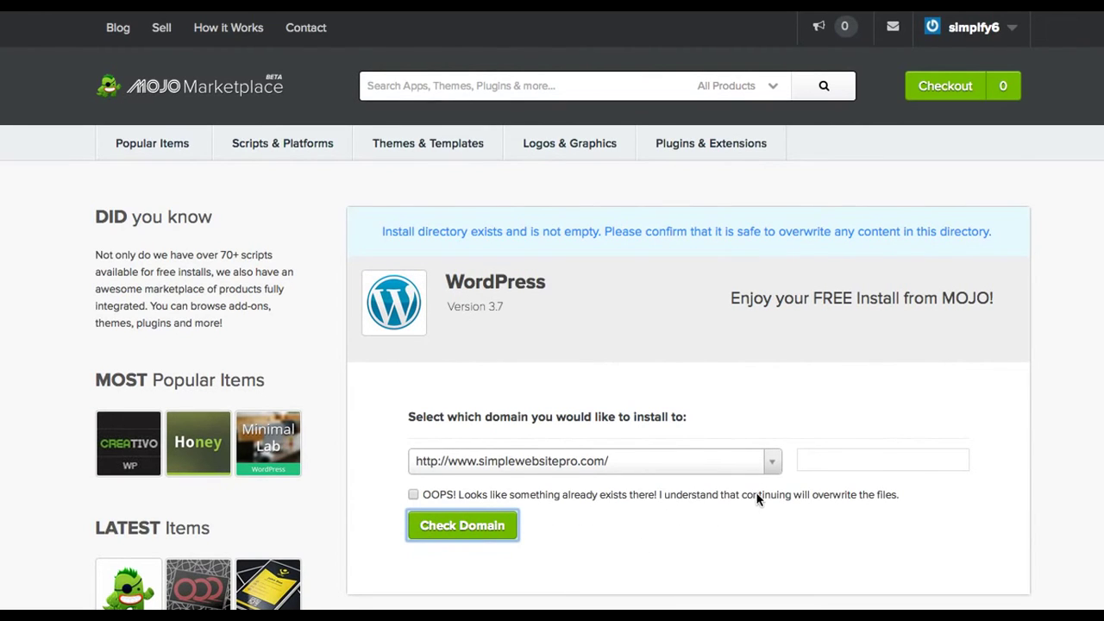
- Recheck the domain and agree to overwrite the existing files in its folder
{"action": "left_click", "coordinate": [776, 467]}
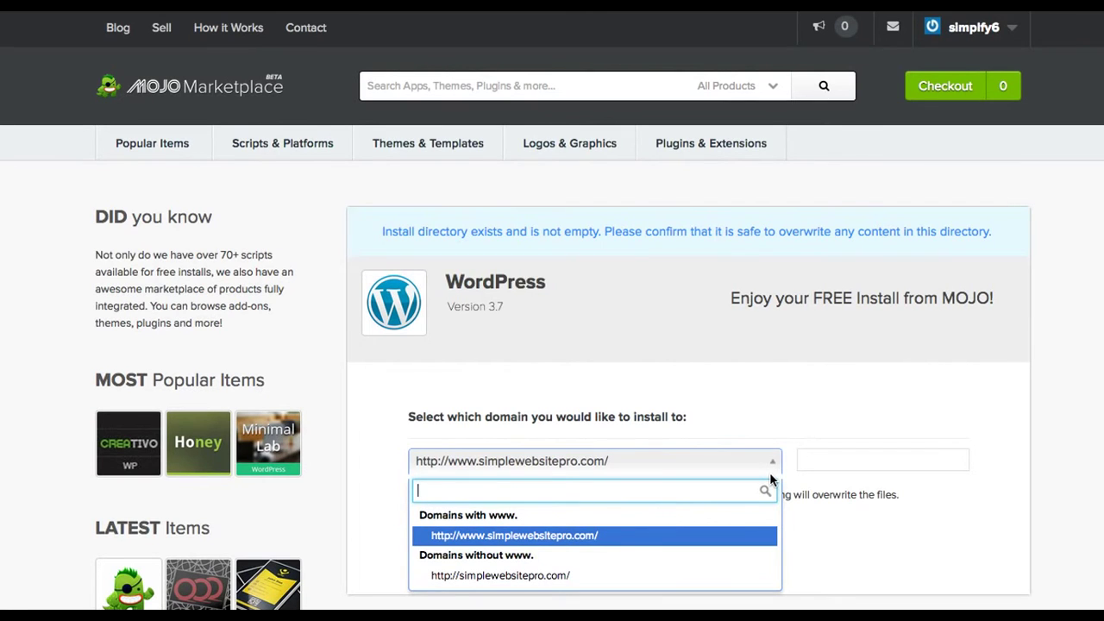
{"action": "left_click", "coordinate": [820, 385]}
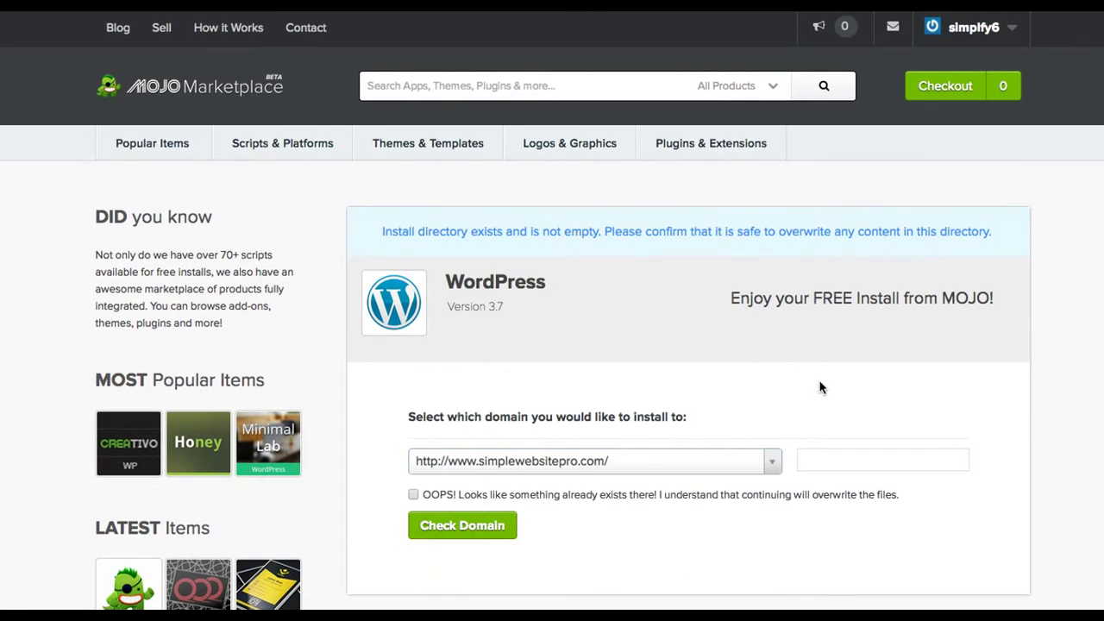
{"action": "scroll", "coordinate": [777, 416], "scroll_direction": "down", "scroll_amount": 3}
{"action": "left_click", "coordinate": [498, 420]}
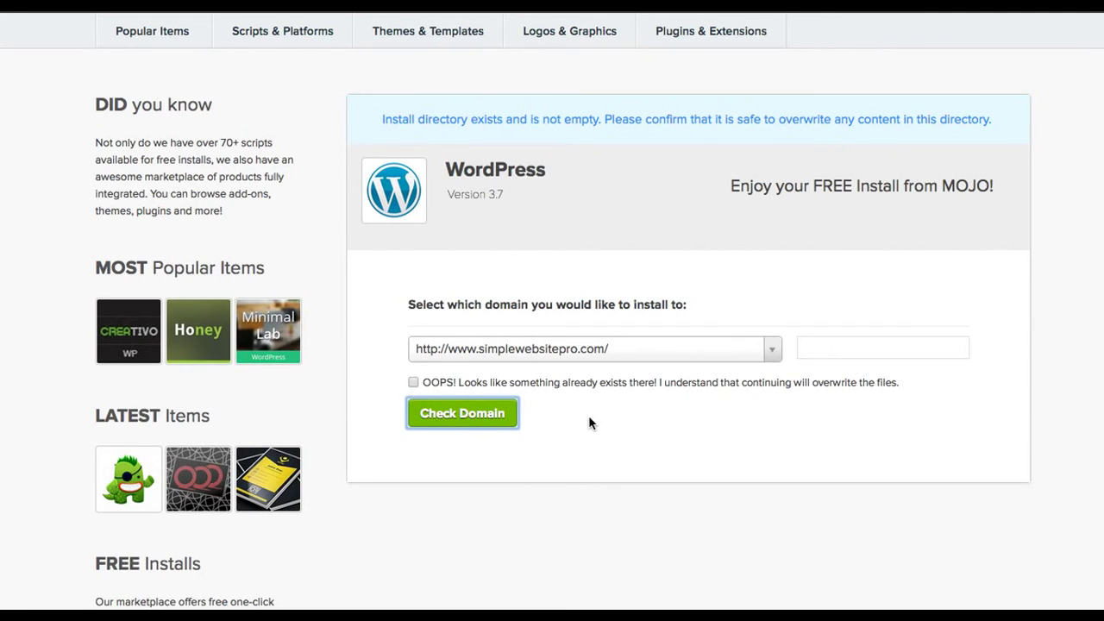
{"action": "left_click", "coordinate": [413, 382]}
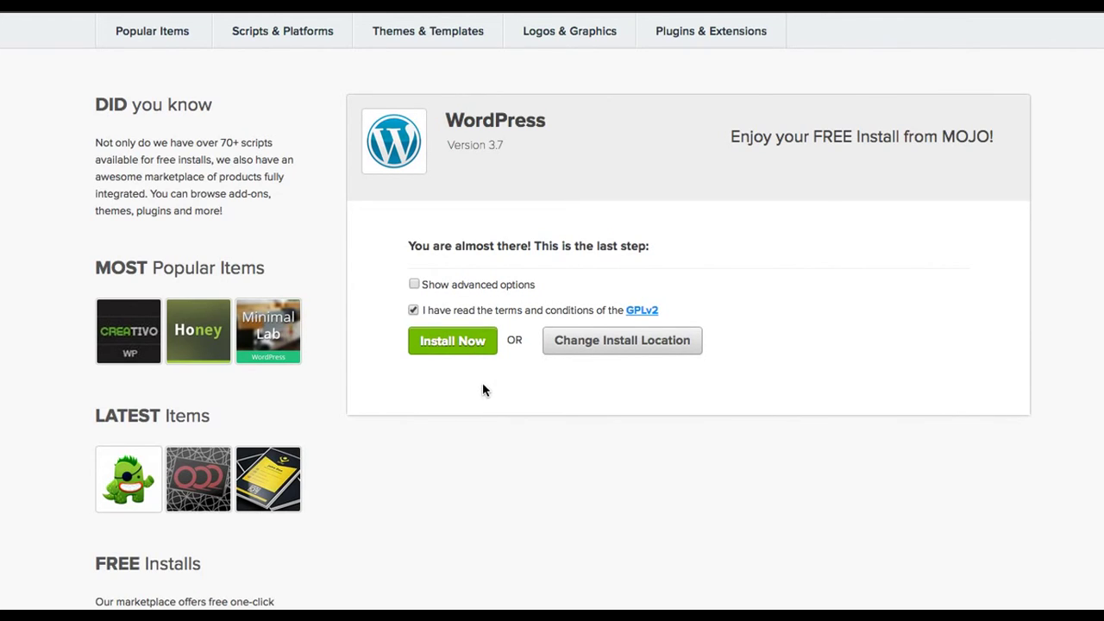
- Install WordPress 3.7 on simplewebsitepro.com and follow the Install Processes progress
{"action": "left_click", "coordinate": [446, 345]}
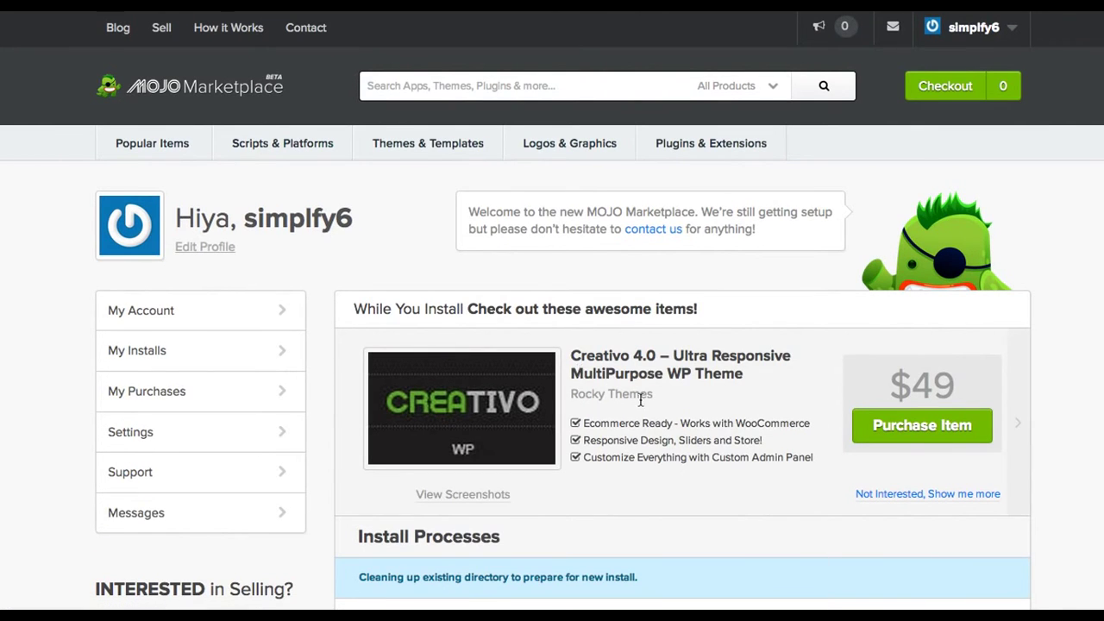
{"action": "scroll", "coordinate": [638, 398], "scroll_direction": "down", "scroll_amount": 3}
{"action": "scroll", "coordinate": [640, 404], "scroll_direction": "down", "scroll_amount": 2}
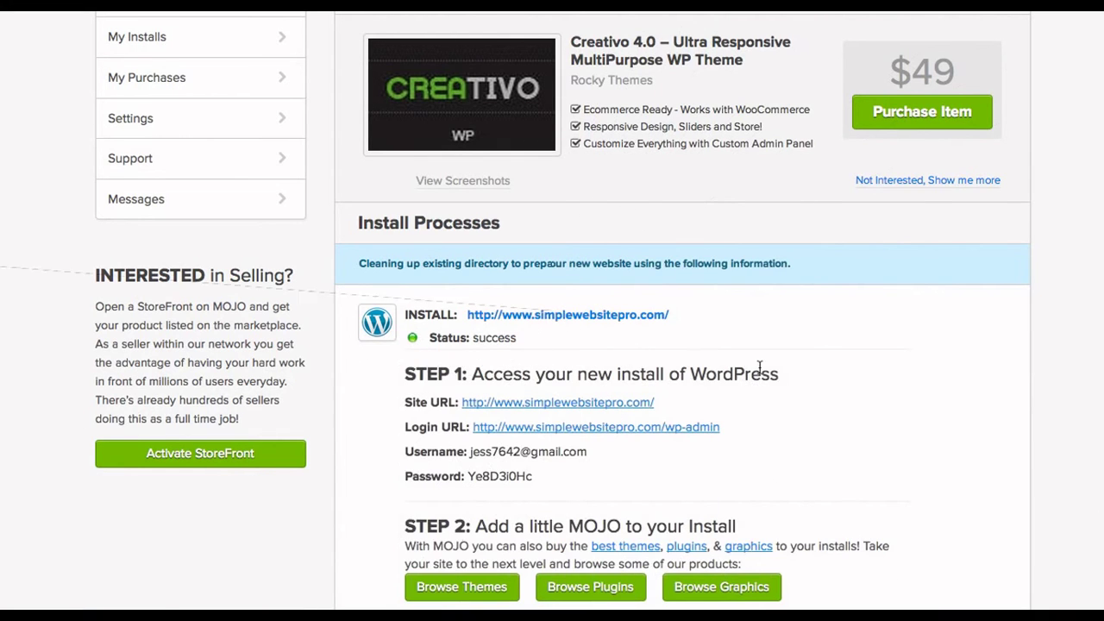
{"action": "scroll", "coordinate": [865, 386], "scroll_direction": "down", "scroll_amount": 3}
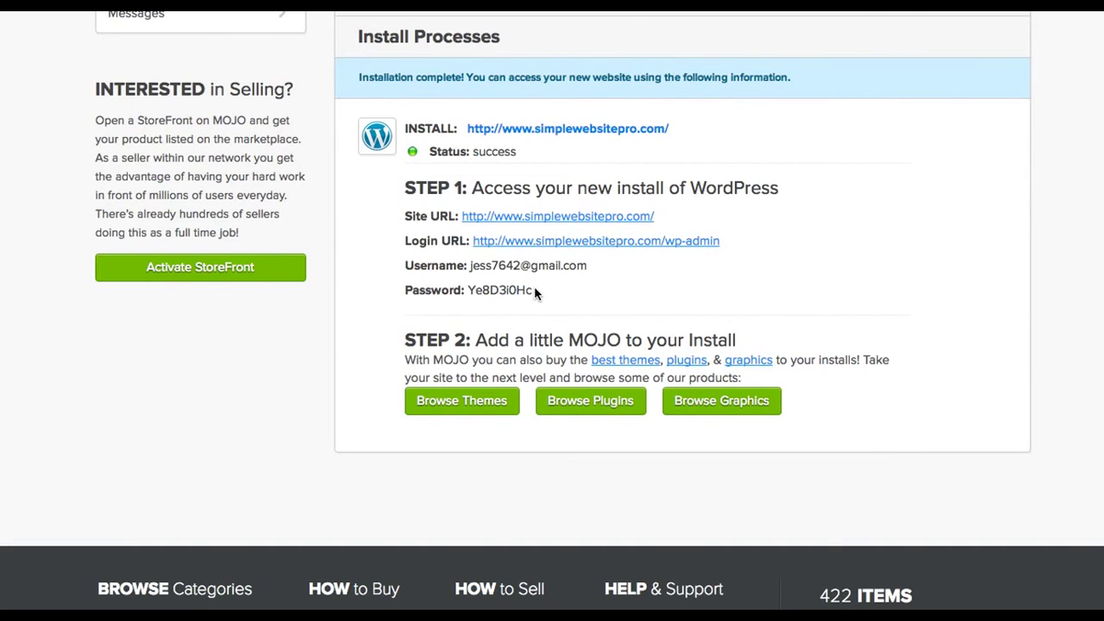
- Copy the generated admin password and open a new browser window
{"action": "left_click_drag", "start_coordinate": [533, 291], "coordinate": [468, 291]}
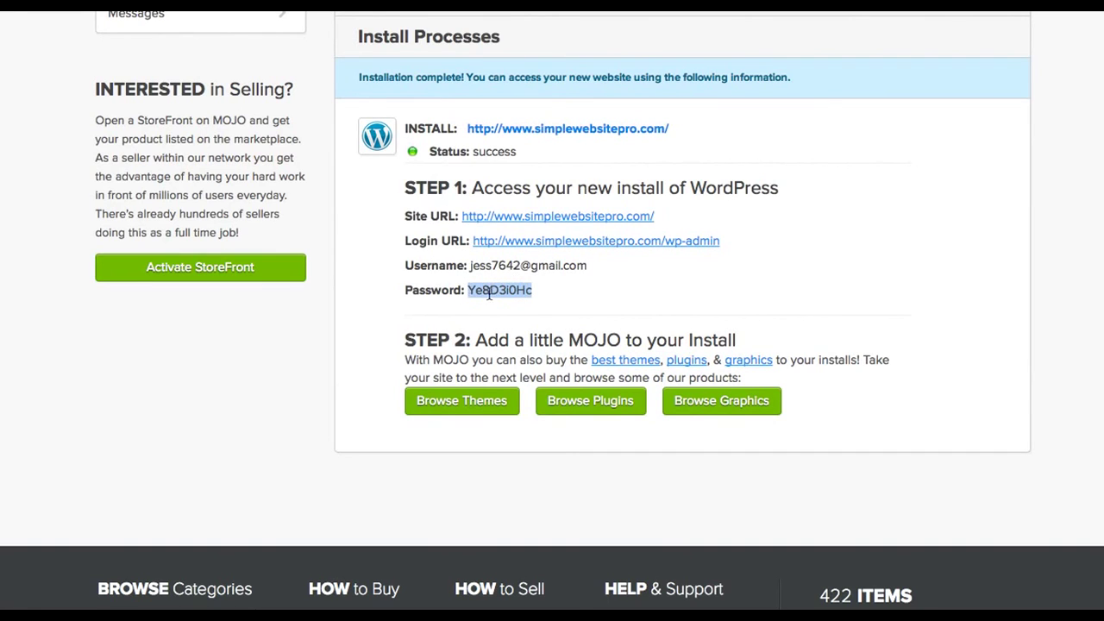
{"action": "right_click", "coordinate": [497, 294]}
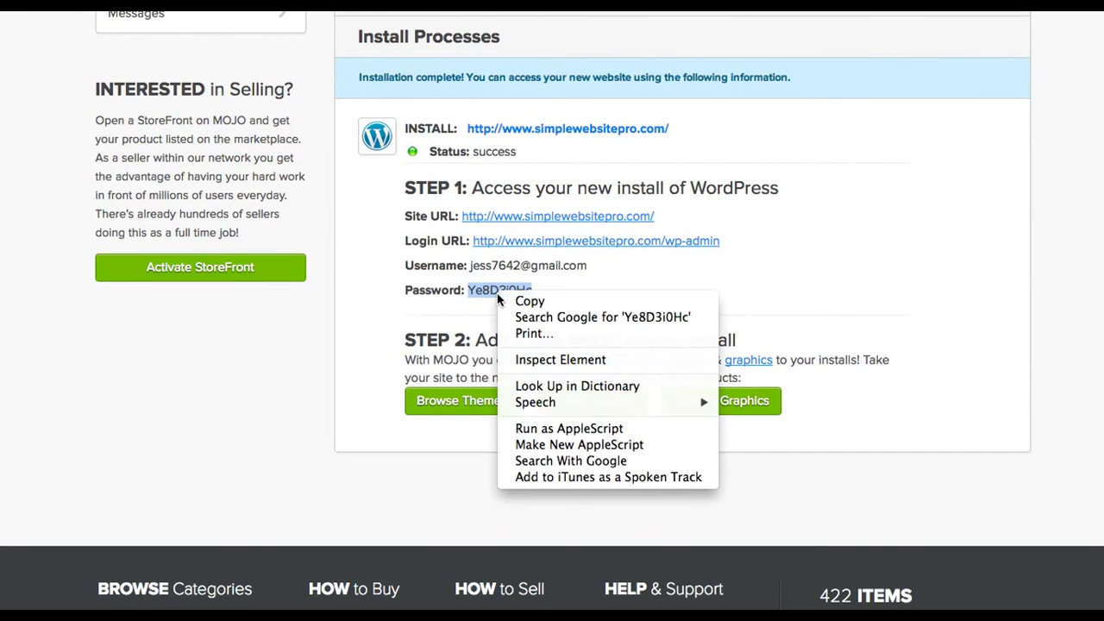
{"action": "left_click", "coordinate": [544, 301]}
{"action": "key", "text": "super+n"}
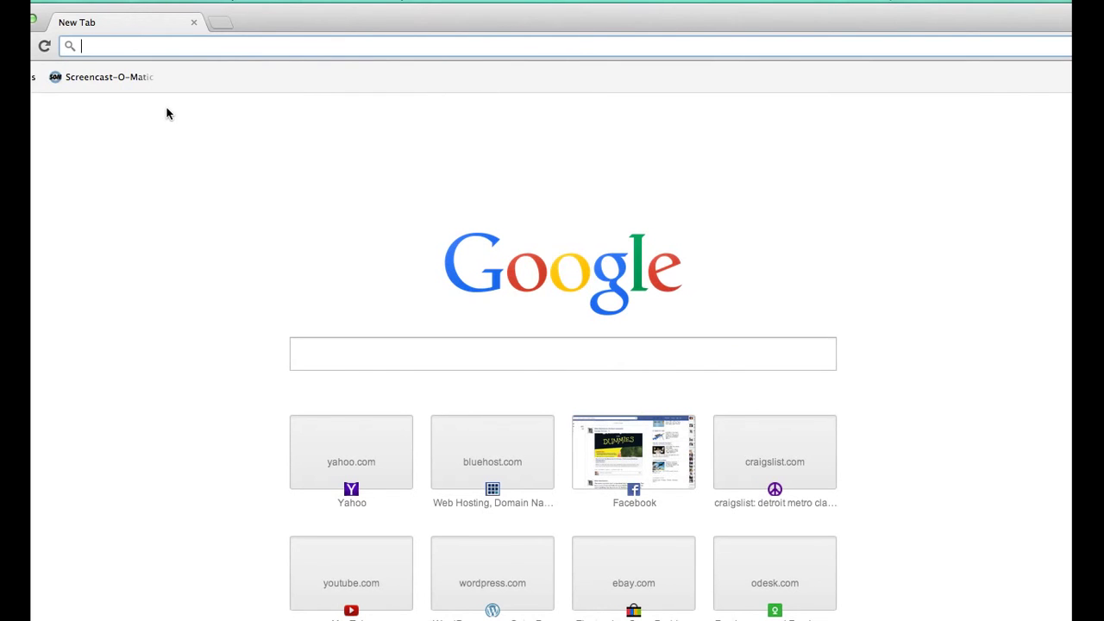
- Go to simplewebsitepro.com/wp-admin in the address bar, correcting typos along the way
{"action": "type", "text": "simplewe"}
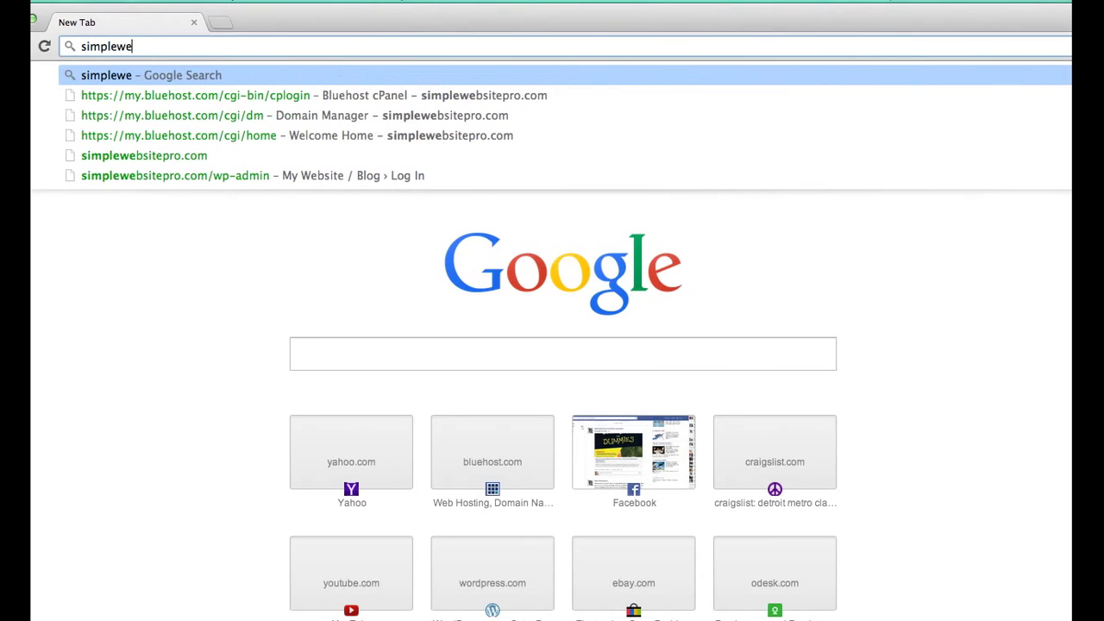
{"action": "type", "text": "bsitepro"}
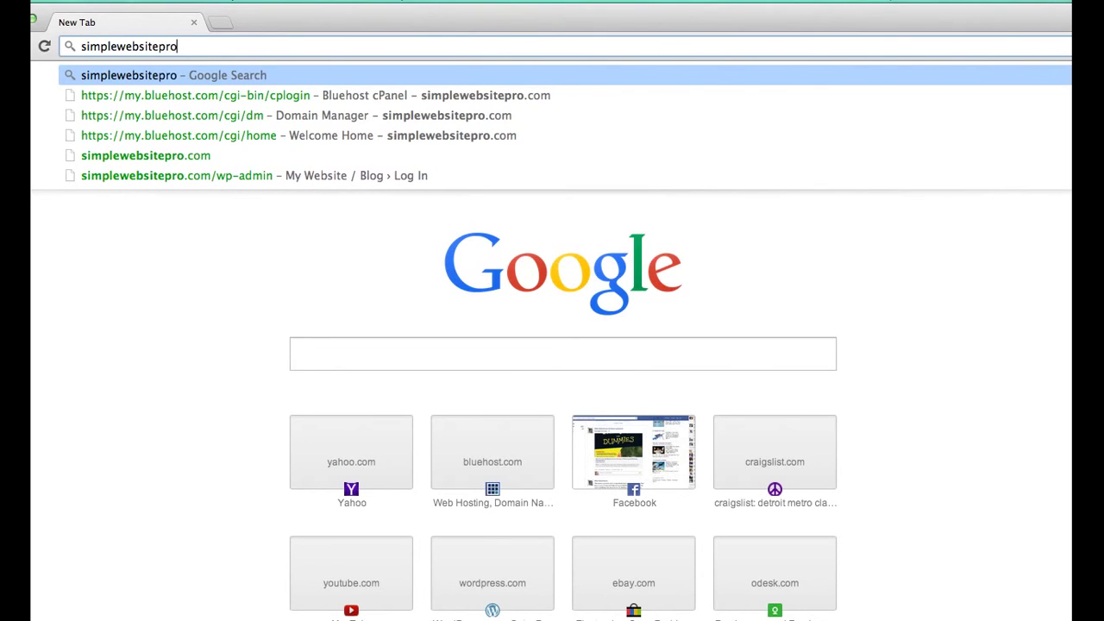
{"action": "type", "text": "o"}
{"action": "key", "text": "BackSpace"}
{"action": "type", "text": ".com/"}
{"action": "type", "text": "wl"}
{"action": "key", "text": "BackSpace"}
{"action": "type", "text": "p"}
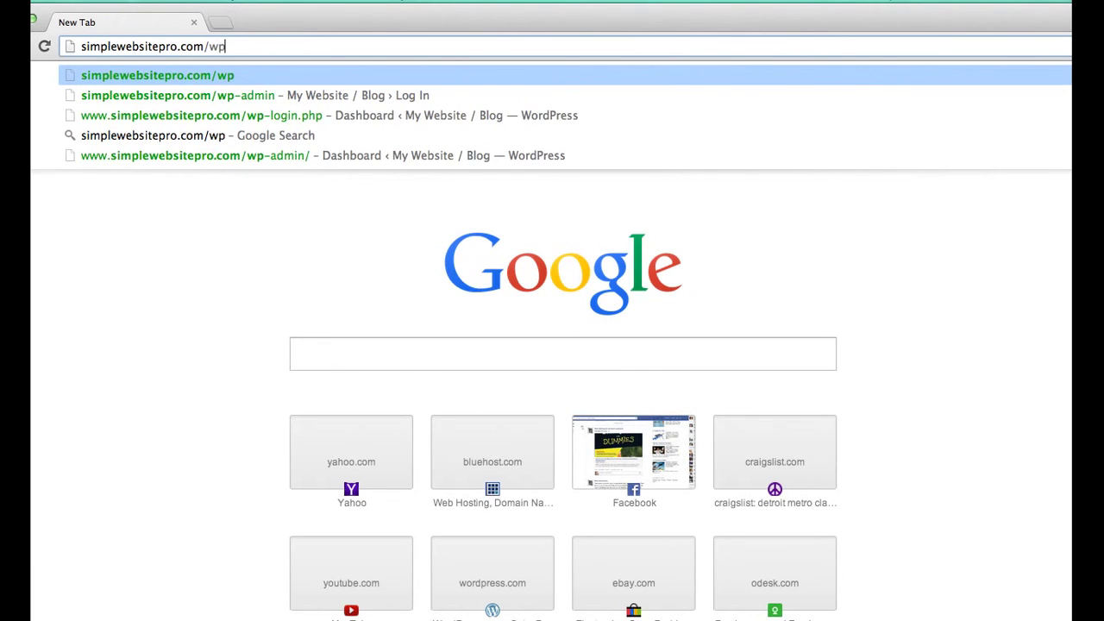
{"action": "type", "text": "-admin"}
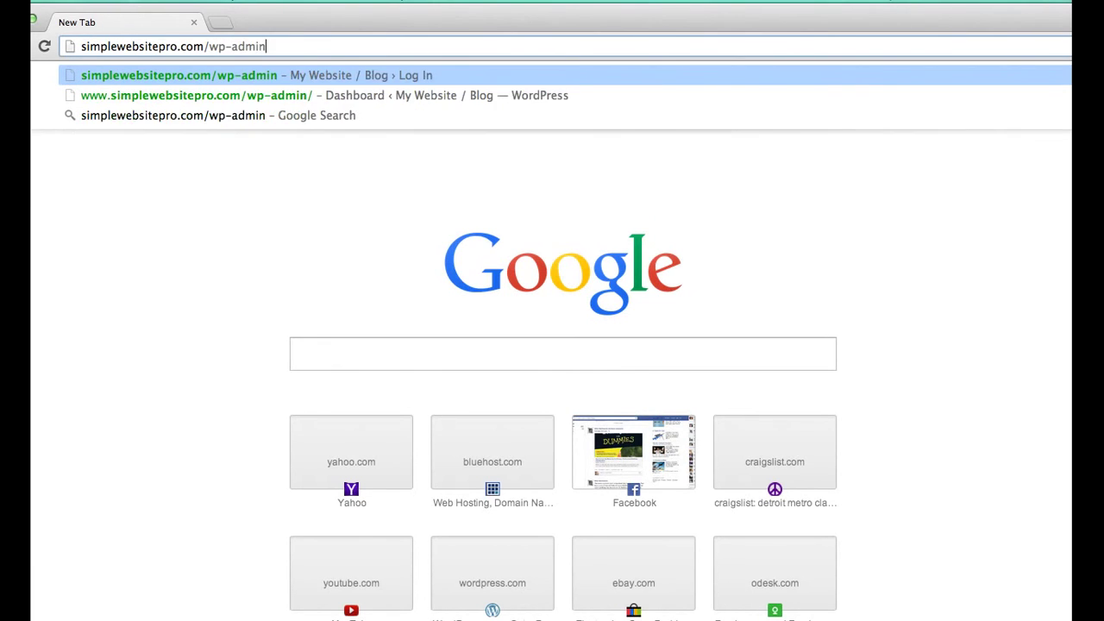
{"action": "key", "text": "Return"}
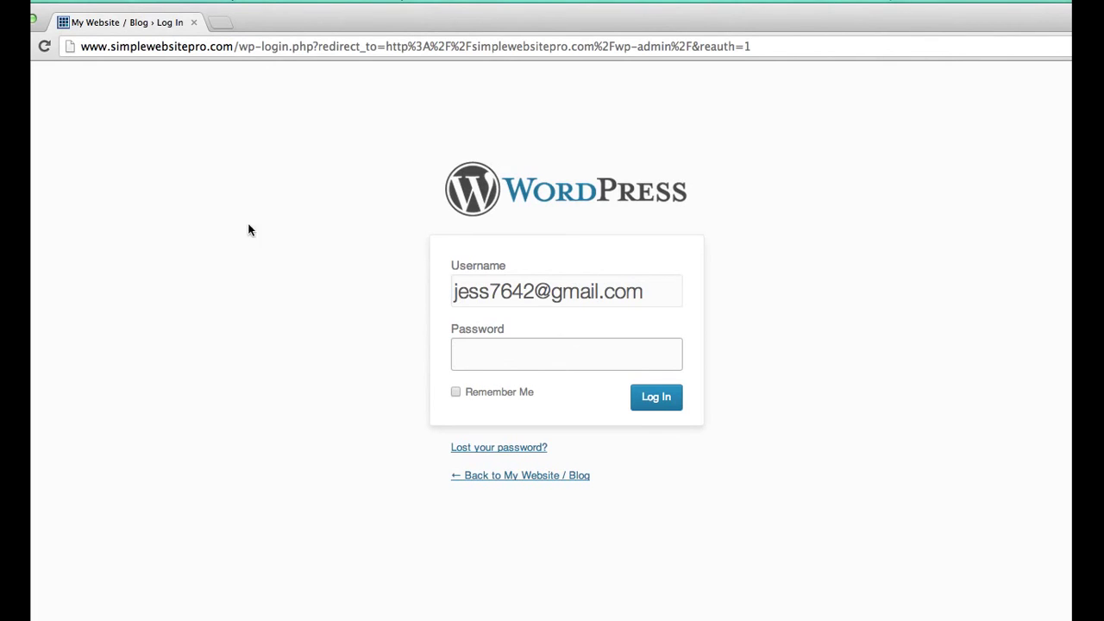
- Paste the copied password, log in to WordPress admin, and switch to the live site via My Website / Blog
{"action": "right_click", "coordinate": [500, 351]}
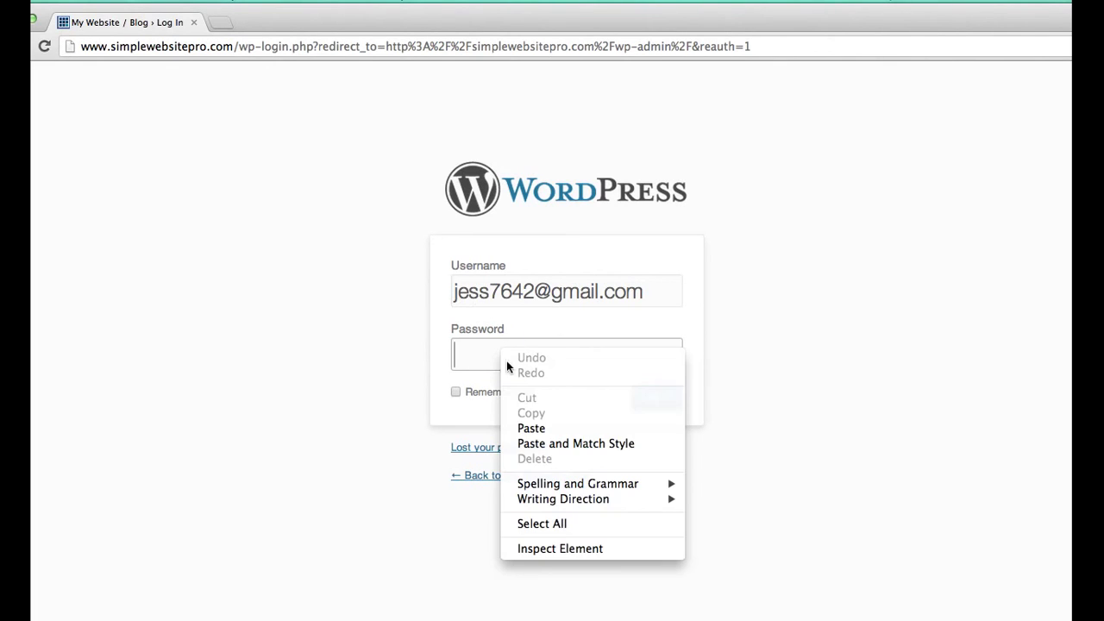
{"action": "left_click", "coordinate": [543, 426]}
{"action": "left_click", "coordinate": [649, 405]}
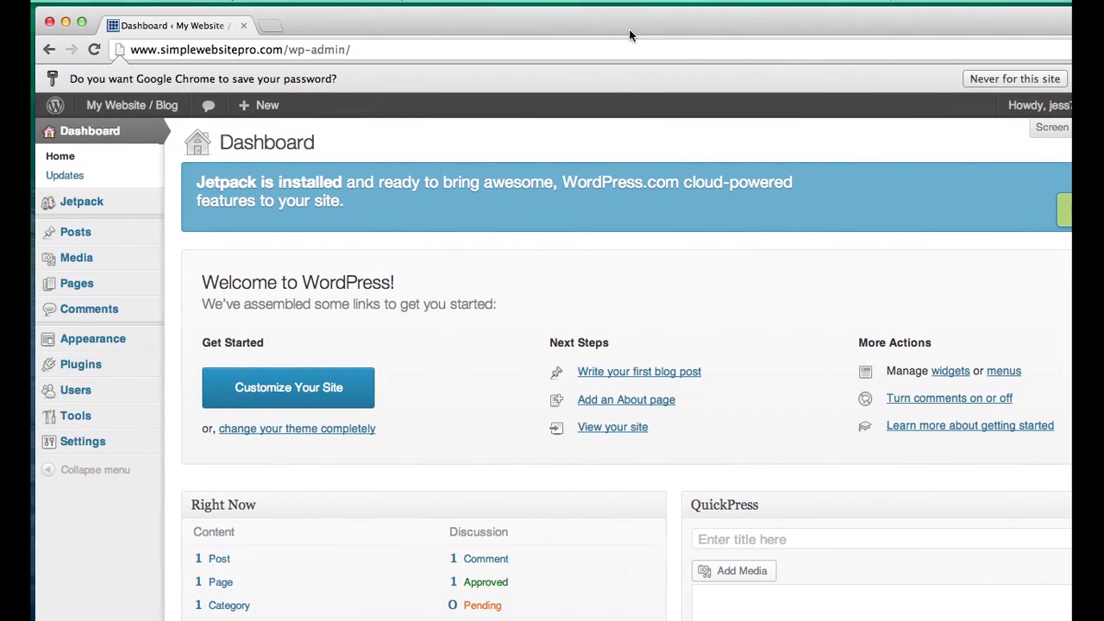
{"action": "scroll", "coordinate": [639, 319], "scroll_direction": "down", "scroll_amount": 10}
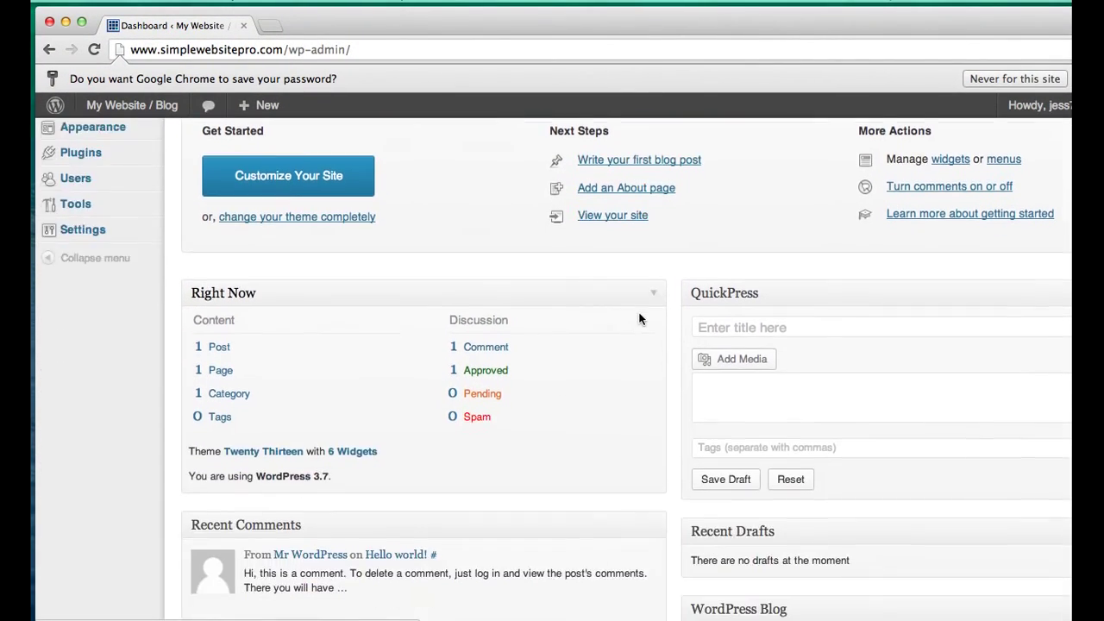
{"action": "scroll", "coordinate": [639, 314], "scroll_direction": "up", "scroll_amount": 10}
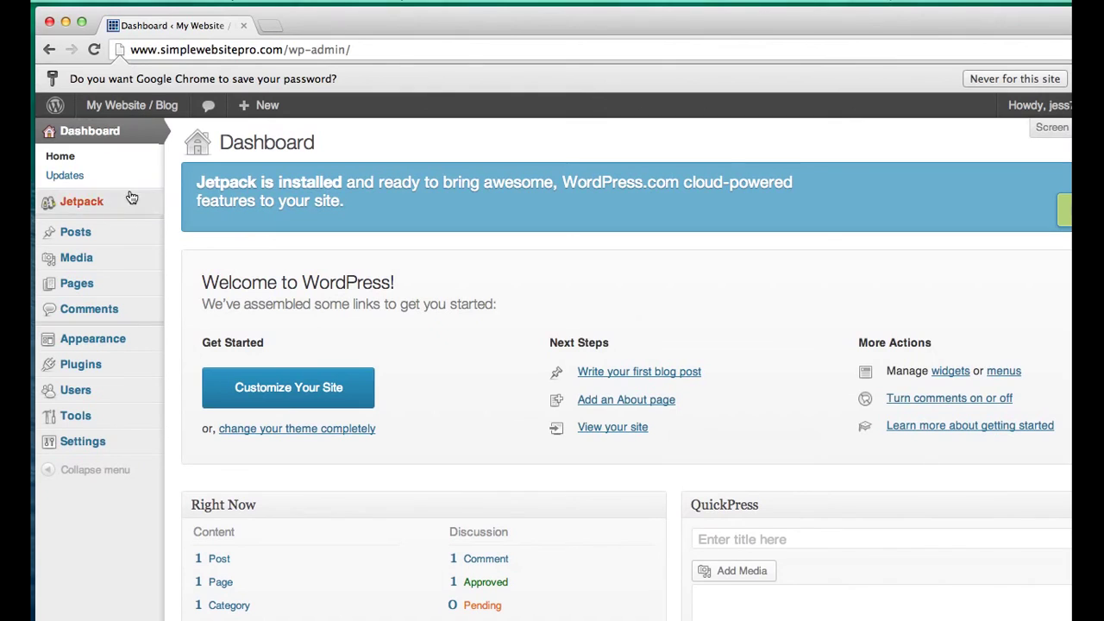
{"action": "left_click", "coordinate": [151, 107]}
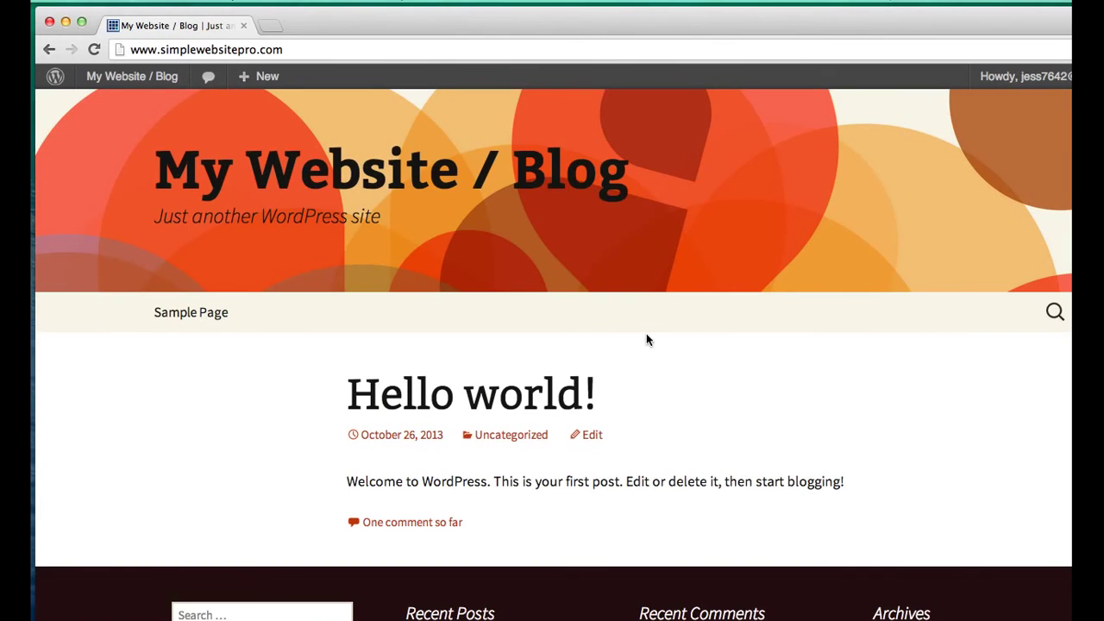
- Scroll through the orange-header front page, then return to the Dashboard via the admin bar
{"action": "scroll", "coordinate": [646, 334], "scroll_direction": "down", "scroll_amount": 5}
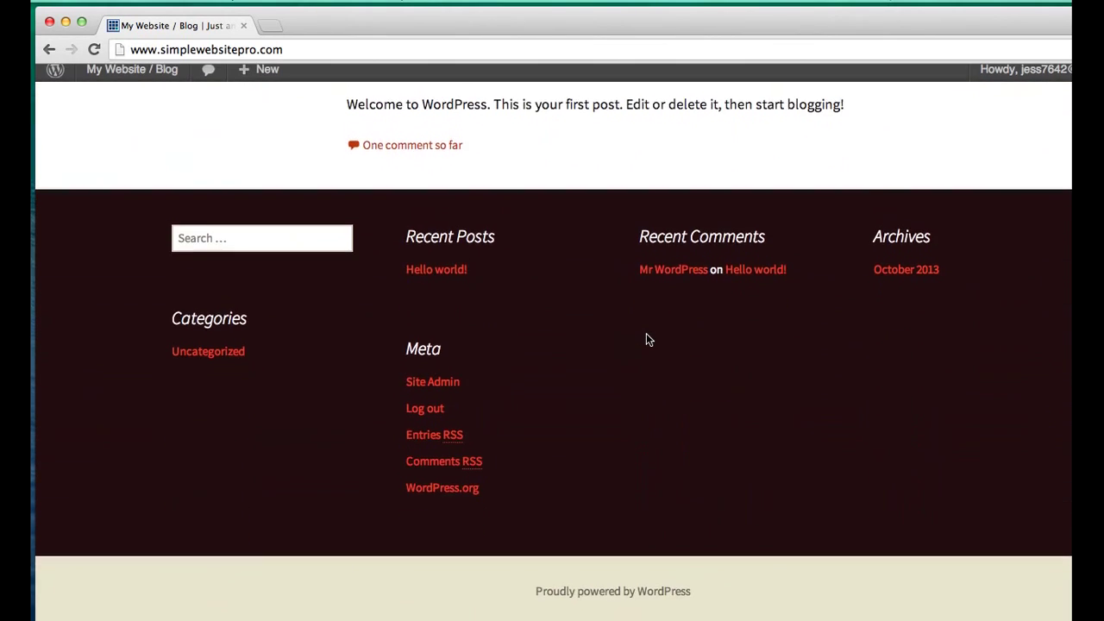
{"action": "scroll", "coordinate": [646, 335], "scroll_direction": "up", "scroll_amount": 5}
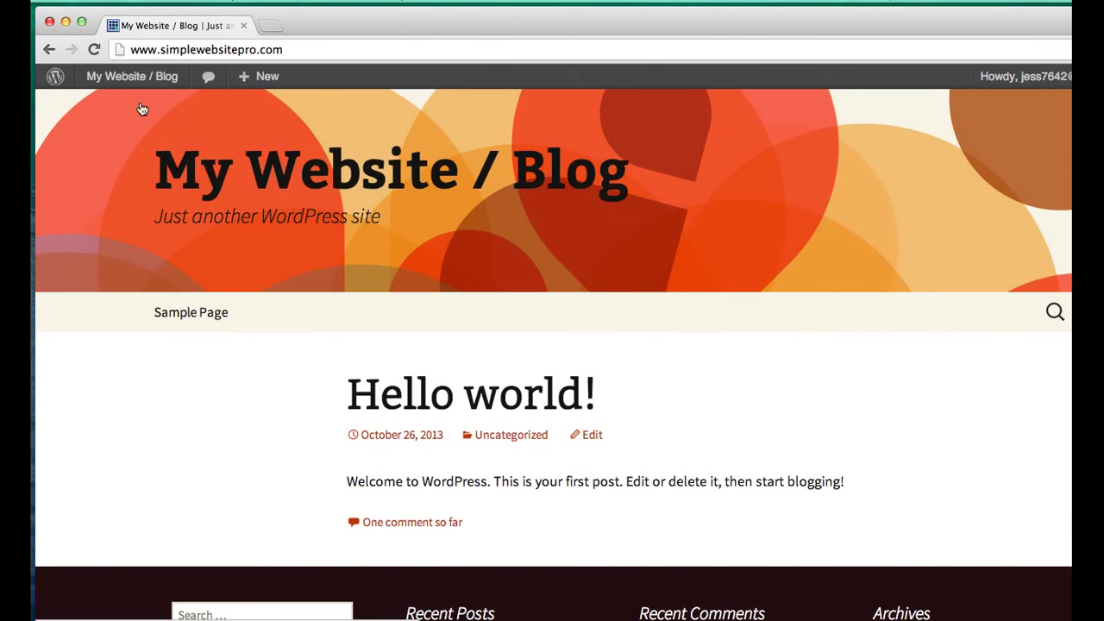
{"action": "left_click", "coordinate": [141, 76]}
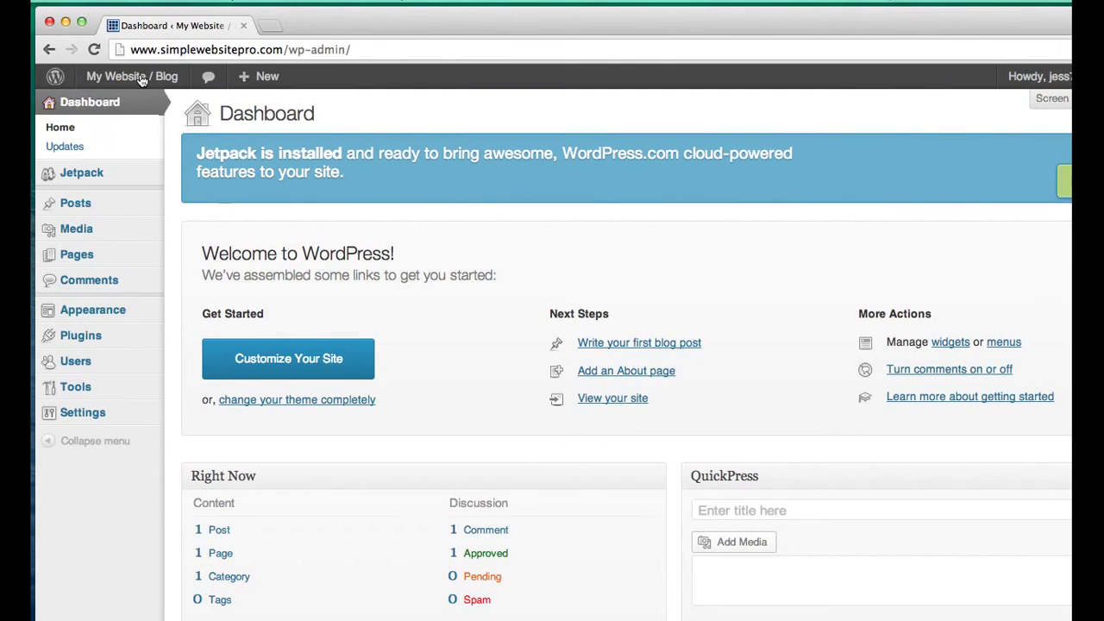
{"action": "mouse_move", "coordinate": [148, 200]}
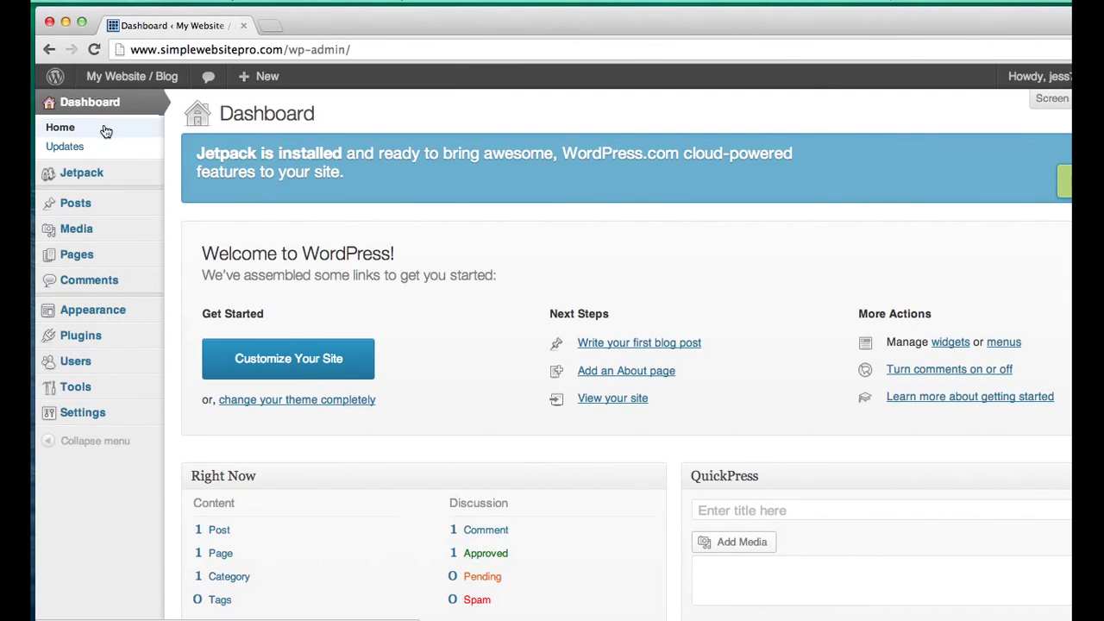
- Go to Appearance > Header and review the available default header images
{"action": "mouse_move", "coordinate": [120, 314]}
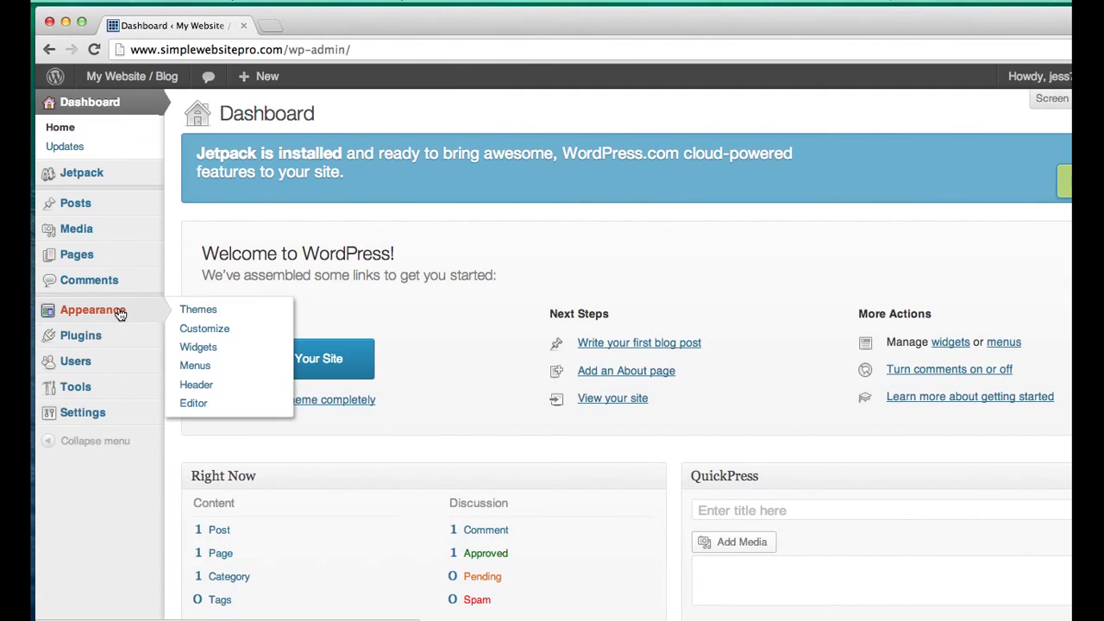
{"action": "left_click", "coordinate": [214, 387]}
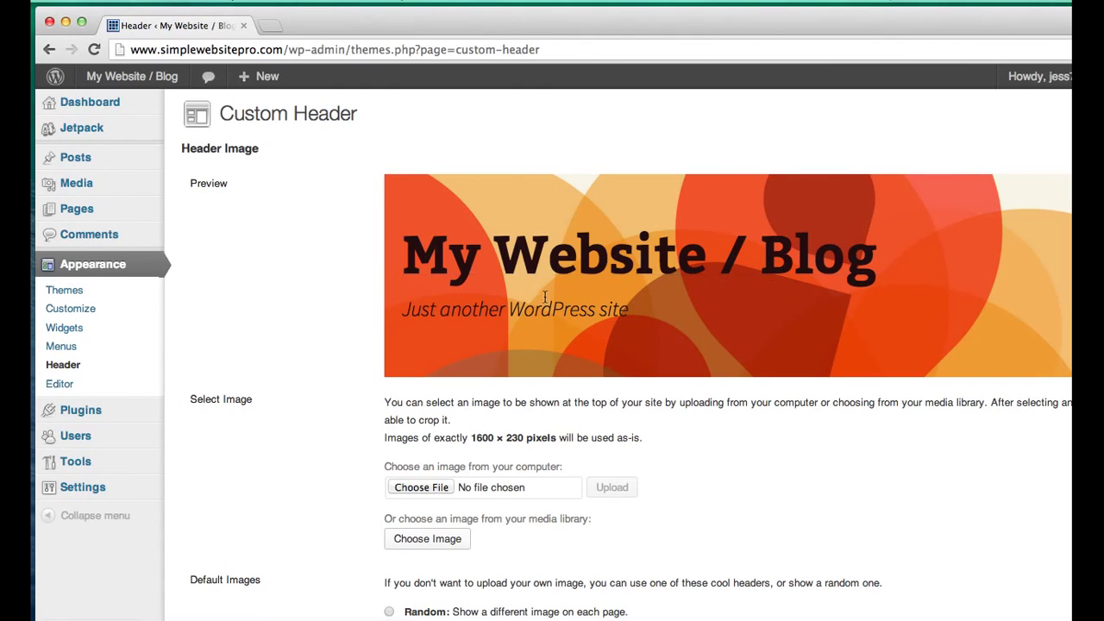
{"action": "scroll", "coordinate": [614, 452], "scroll_direction": "down", "scroll_amount": 5}
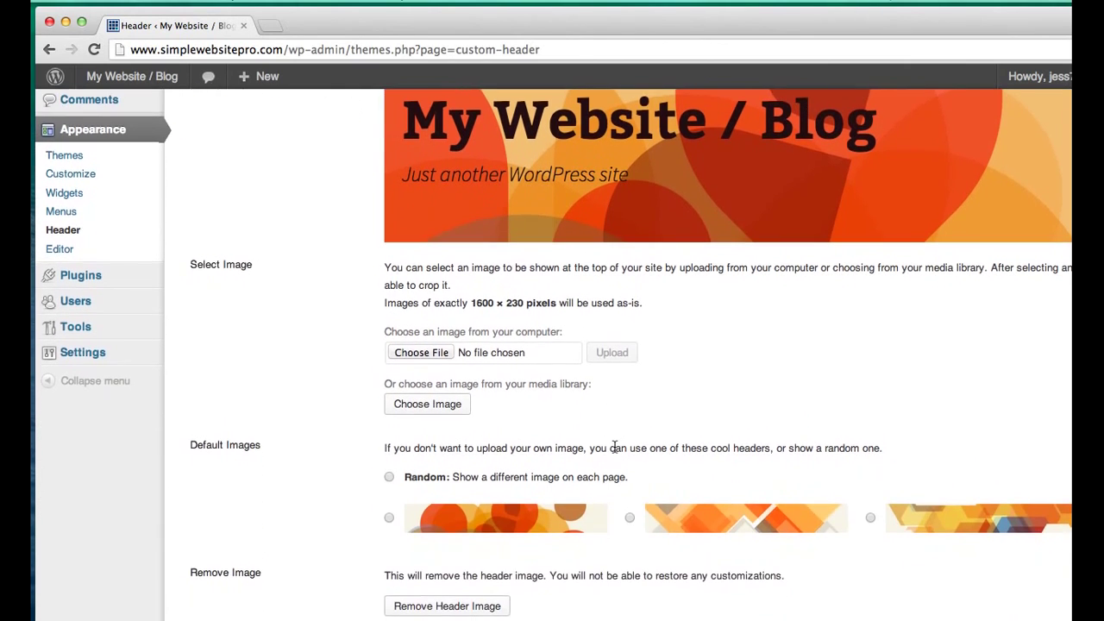
{"action": "scroll", "coordinate": [614, 451], "scroll_direction": "down", "scroll_amount": 4}
{"action": "scroll", "coordinate": [614, 451], "scroll_direction": "up", "scroll_amount": 5}
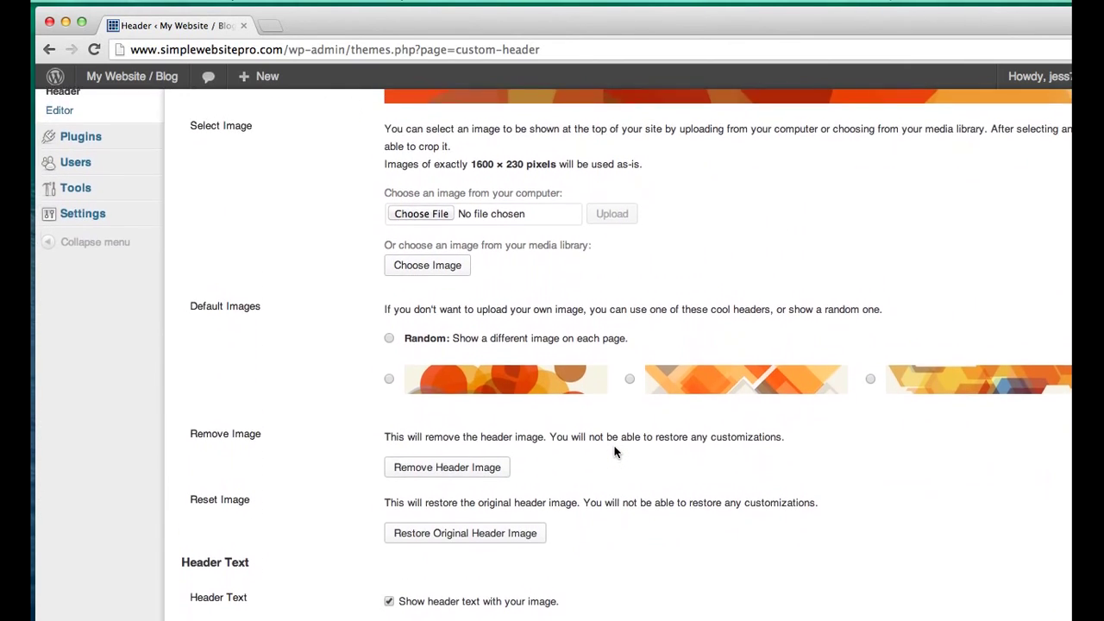
{"action": "scroll", "coordinate": [615, 451], "scroll_direction": "up", "scroll_amount": 5}
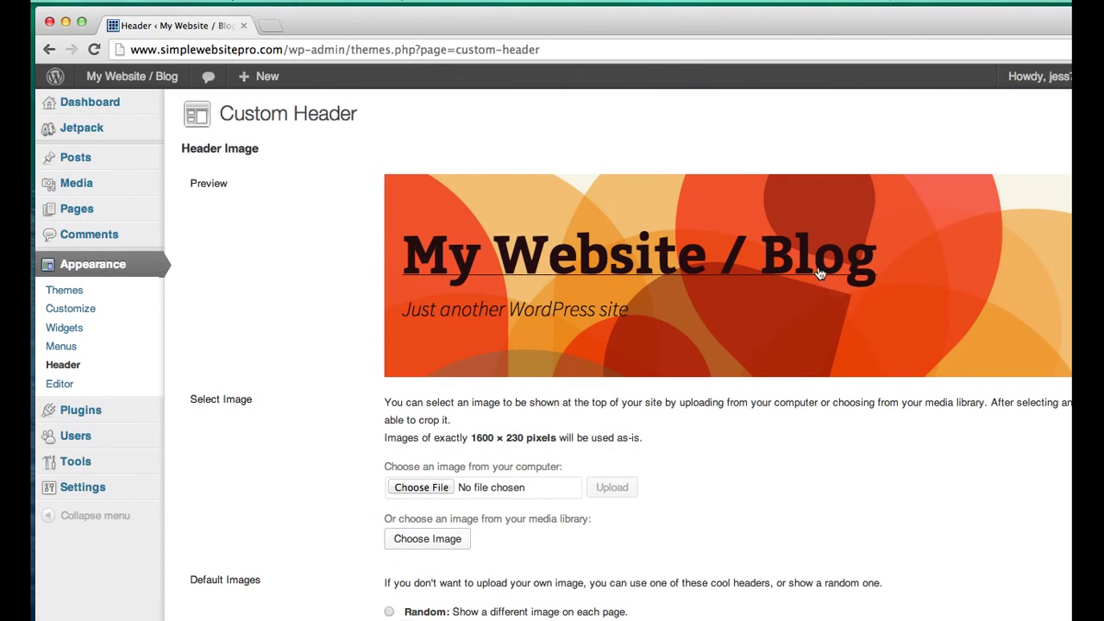
{"action": "scroll", "coordinate": [668, 376], "scroll_direction": "down", "scroll_amount": 3}
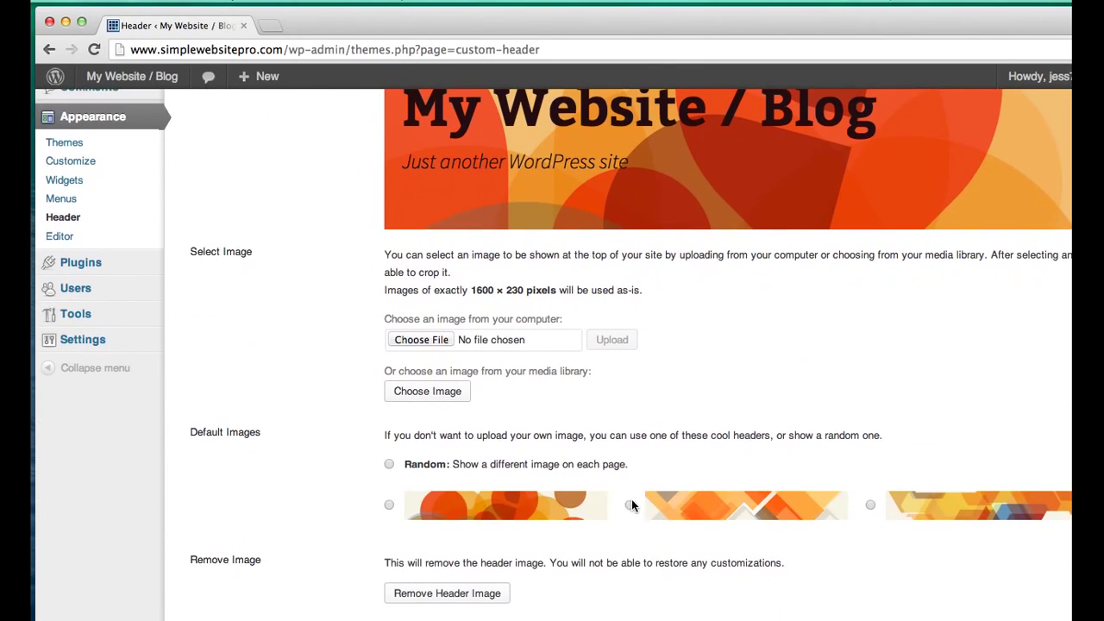
- Choose the third default triangle-pattern header, save changes, and view the front page
{"action": "left_click", "coordinate": [869, 507]}
{"action": "scroll", "coordinate": [804, 406], "scroll_direction": "up", "scroll_amount": 2}
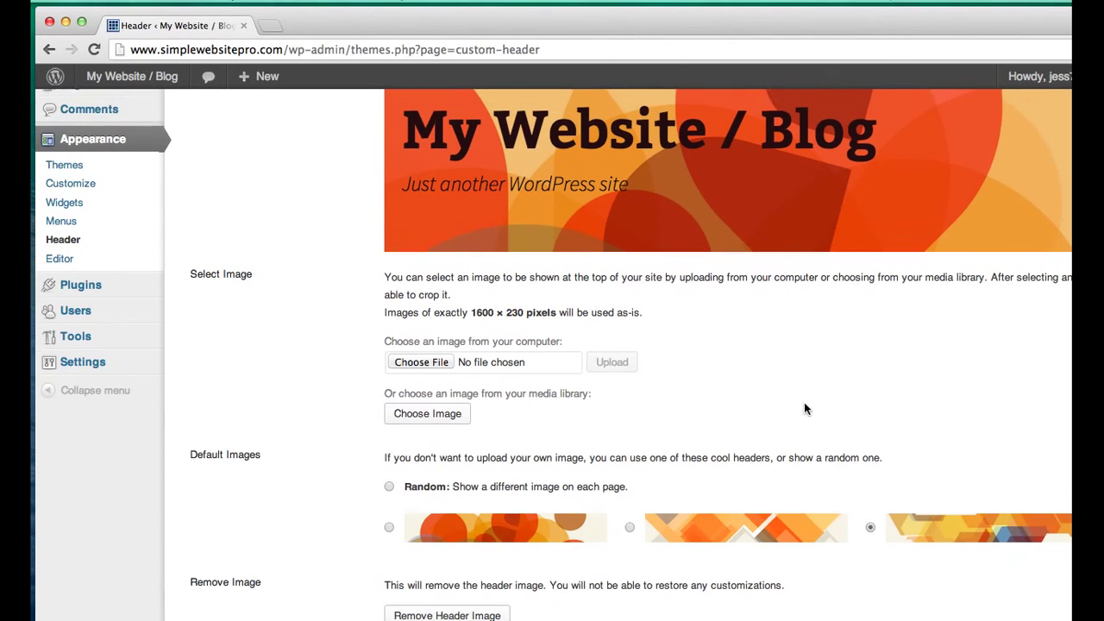
{"action": "scroll", "coordinate": [815, 359], "scroll_direction": "down", "scroll_amount": 3}
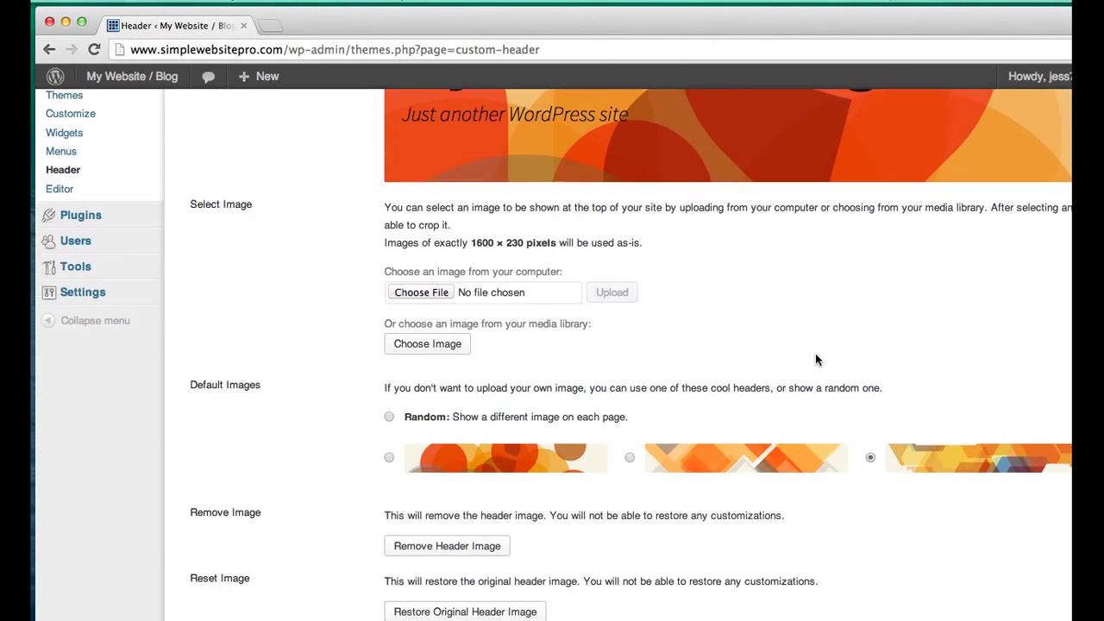
{"action": "scroll", "coordinate": [816, 360], "scroll_direction": "down", "scroll_amount": 3}
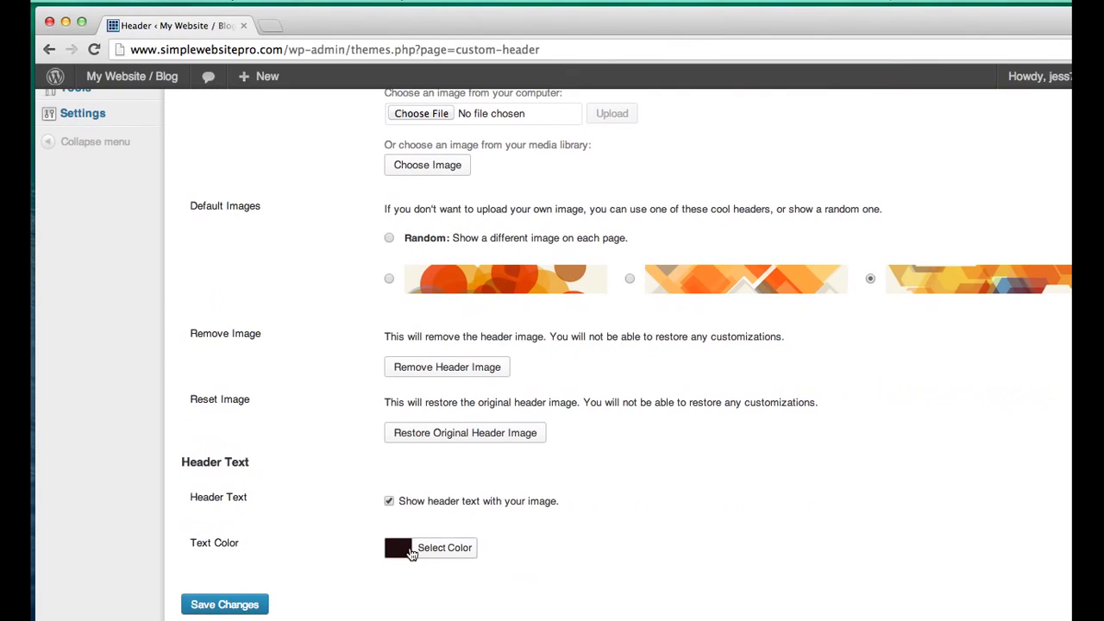
{"action": "left_click", "coordinate": [264, 602]}
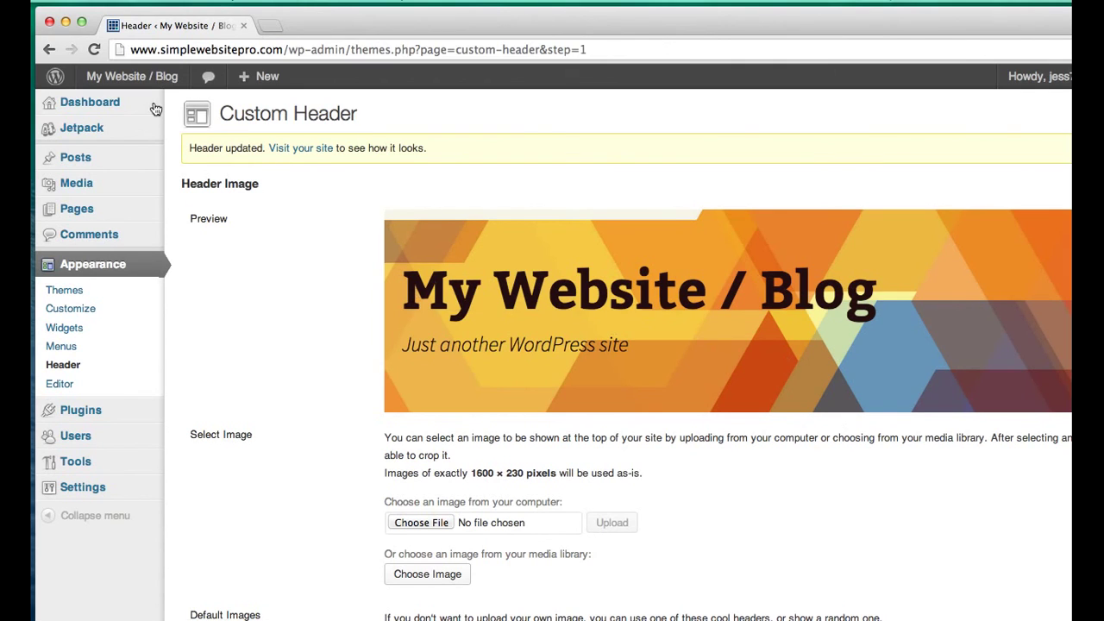
{"action": "left_click", "coordinate": [130, 81]}
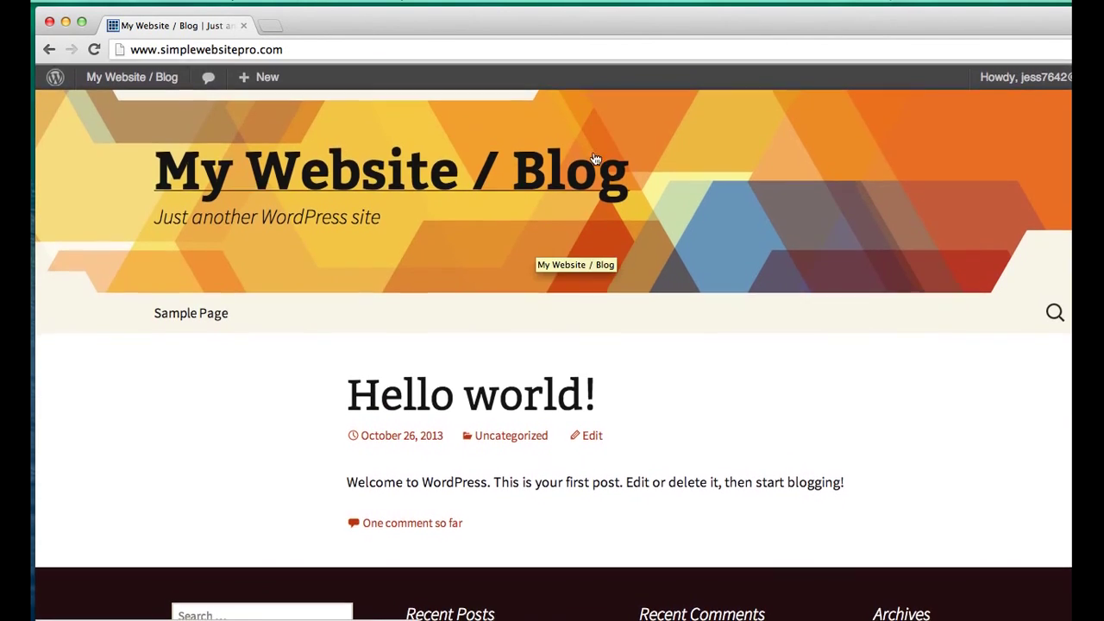
- Look over the live front page with its geometric header, then go back to the admin Dashboard
{"action": "scroll", "coordinate": [675, 387], "scroll_direction": "down", "scroll_amount": 3}
{"action": "scroll", "coordinate": [674, 387], "scroll_direction": "up", "scroll_amount": 3}
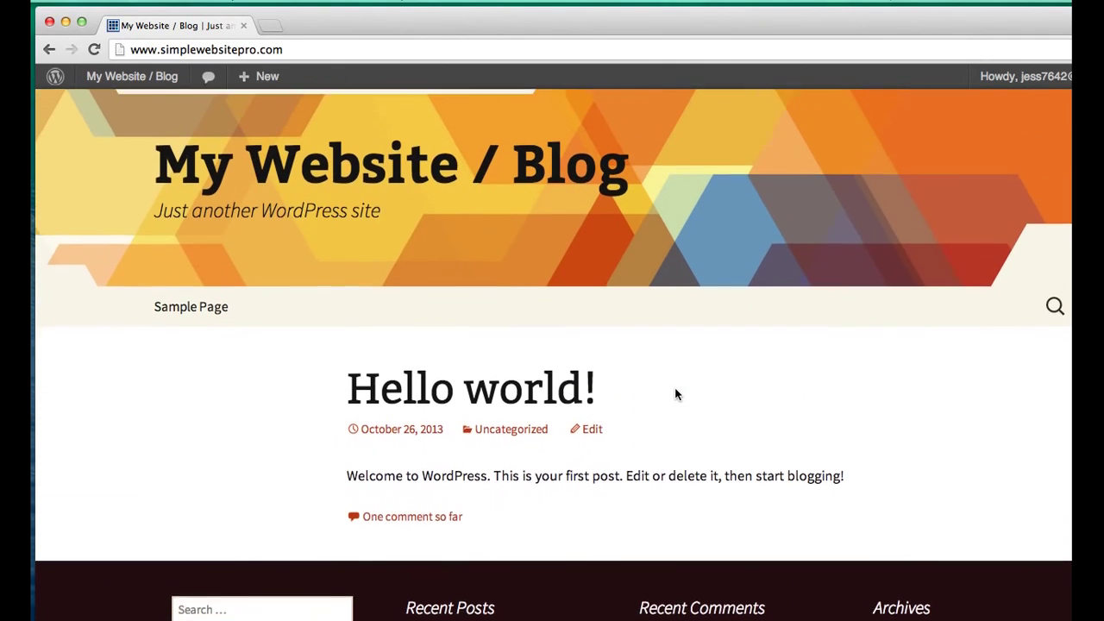
{"action": "mouse_move", "coordinate": [148, 77]}
{"action": "left_click", "coordinate": [125, 106]}
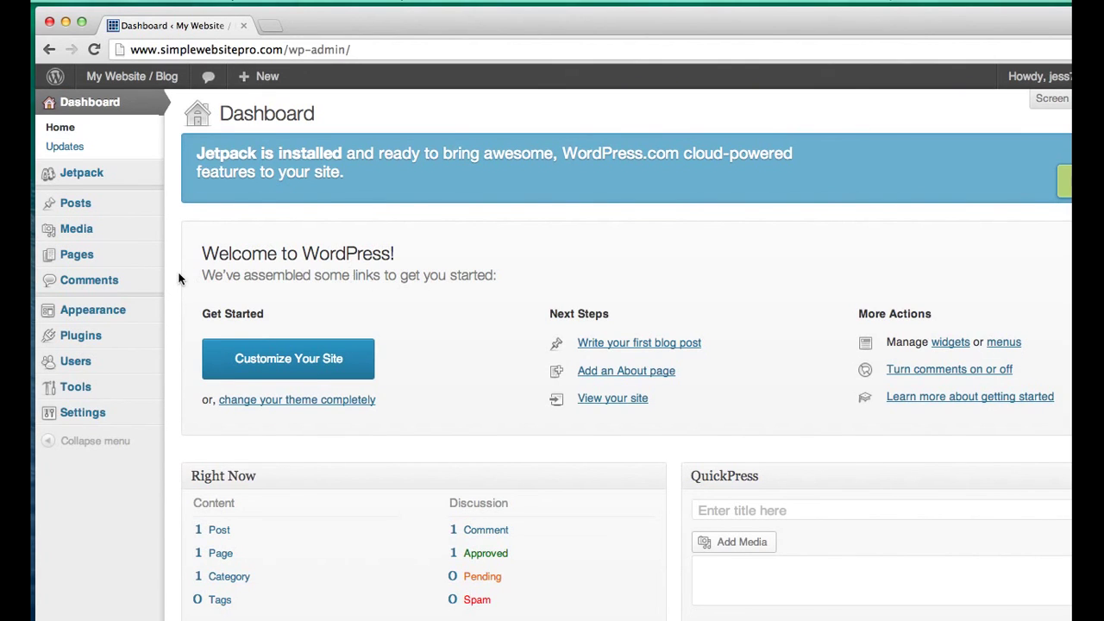
{"action": "scroll", "coordinate": [180, 271], "scroll_direction": "down", "scroll_amount": 3}
{"action": "scroll", "coordinate": [180, 271], "scroll_direction": "up", "scroll_amount": 3}
{"action": "mouse_move", "coordinate": [109, 338]}
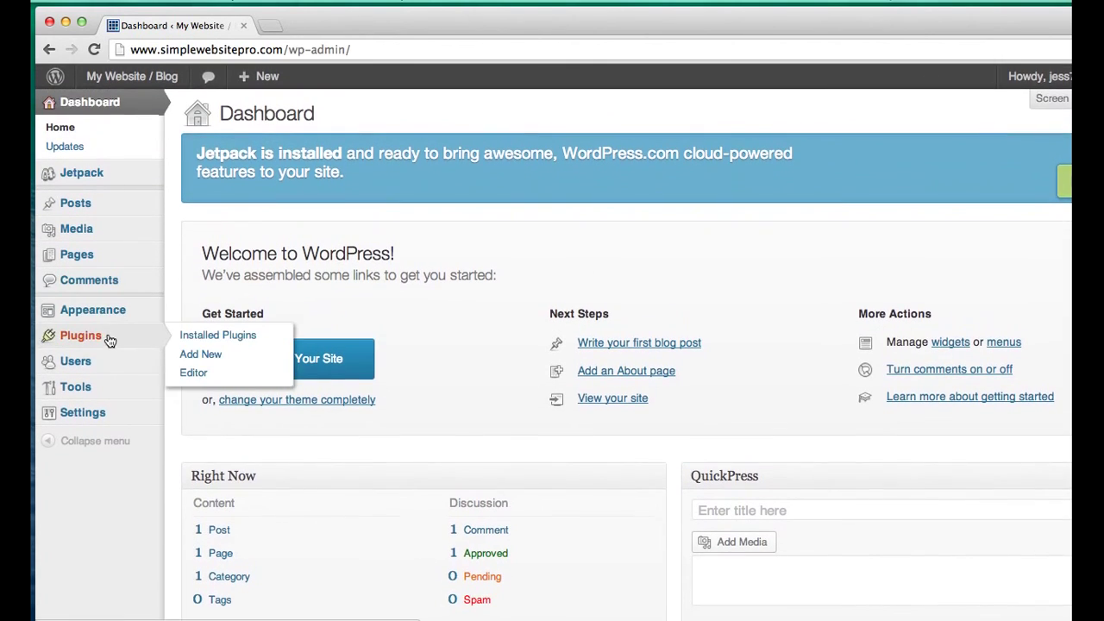
{"action": "mouse_move", "coordinate": [108, 395]}
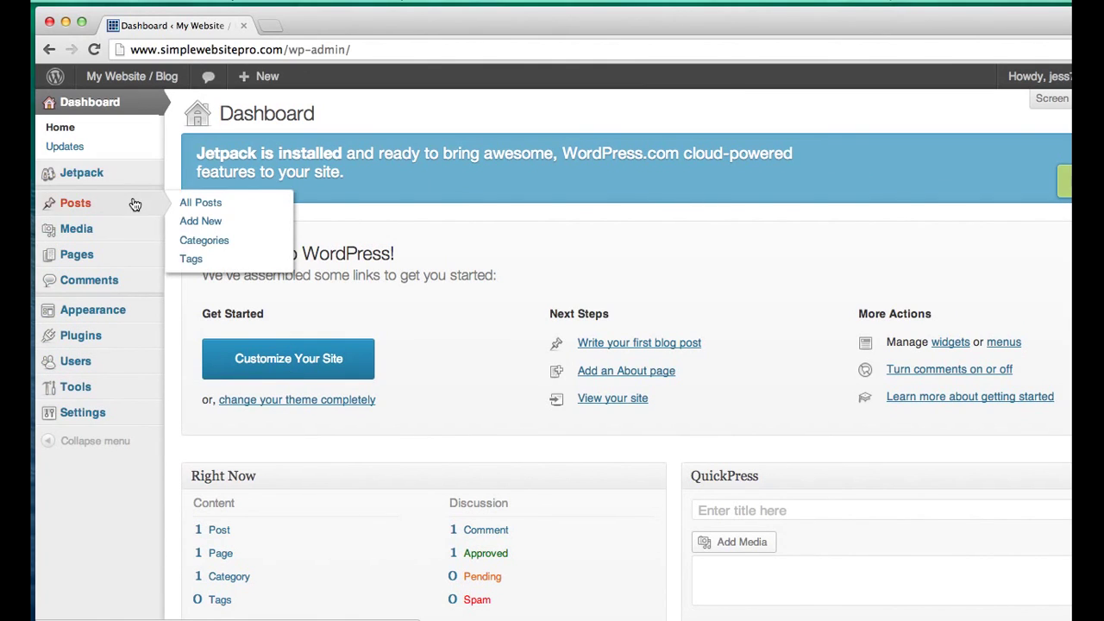
- From All Posts, start a new post titled 'My first post' with the body 'Thank you for watching!'
{"action": "left_click", "coordinate": [196, 203]}
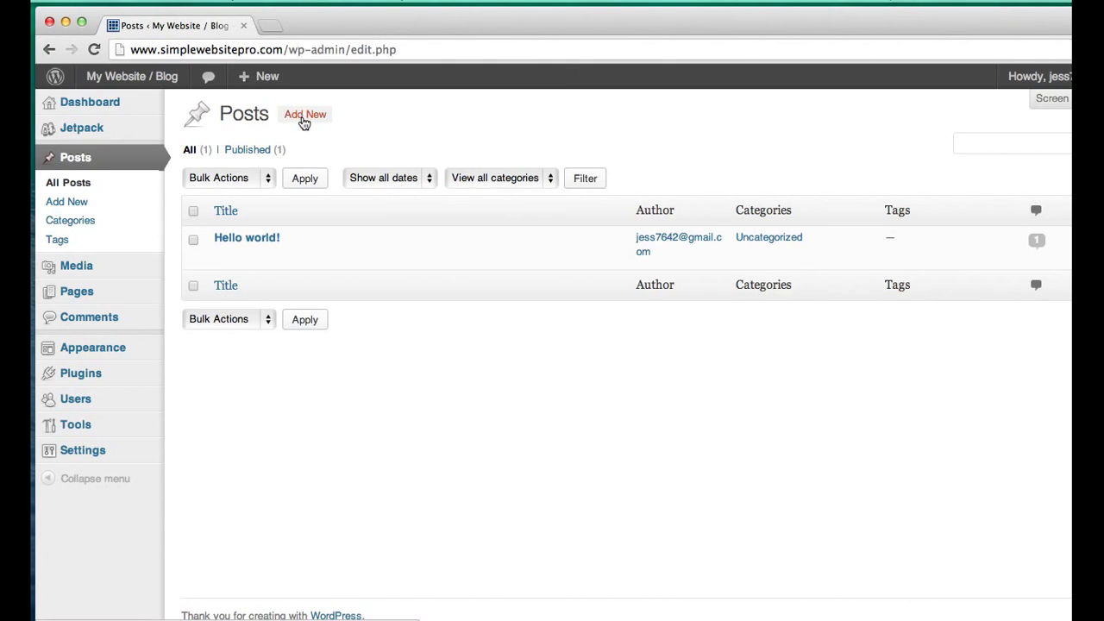
{"action": "left_click", "coordinate": [304, 125]}
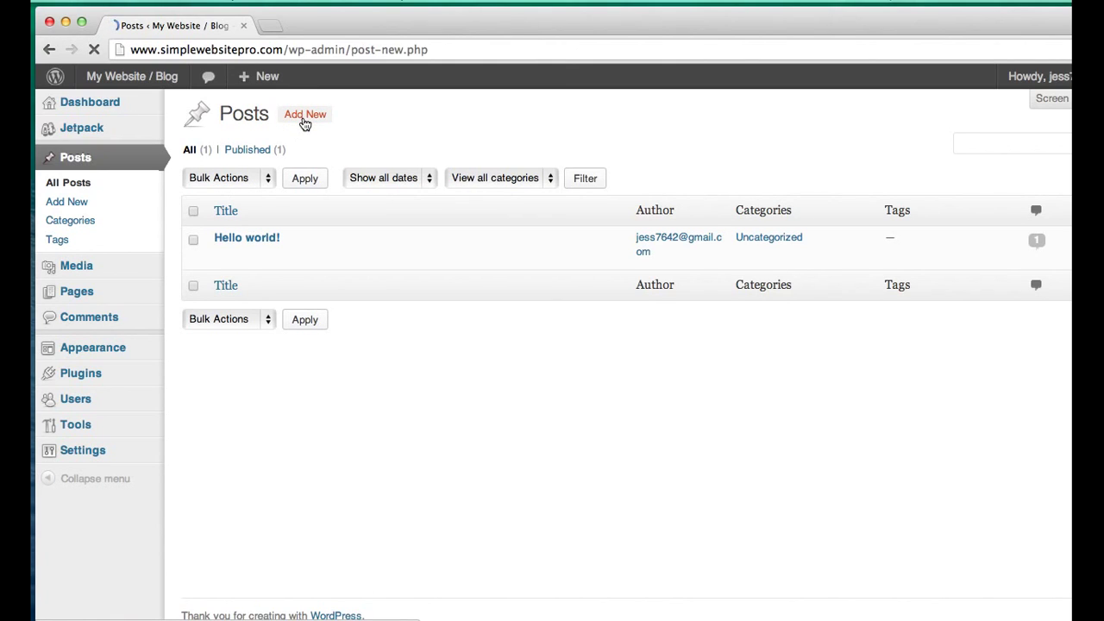
{"action": "type", "text": "My first post"}
{"action": "key", "text": "Tab"}
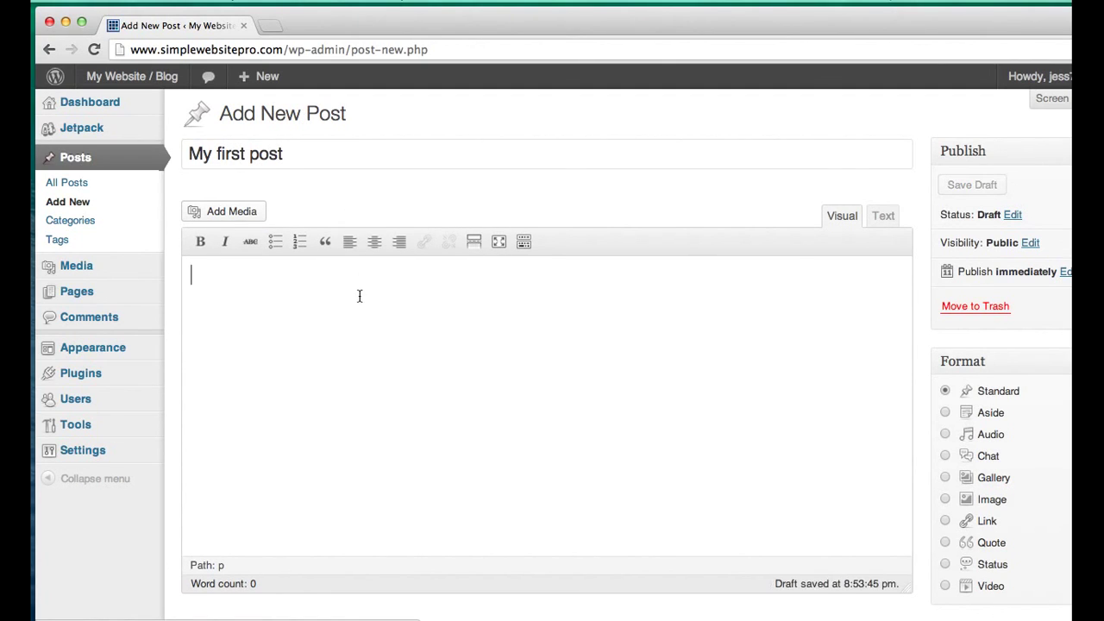
{"action": "type", "text": "Thank"}
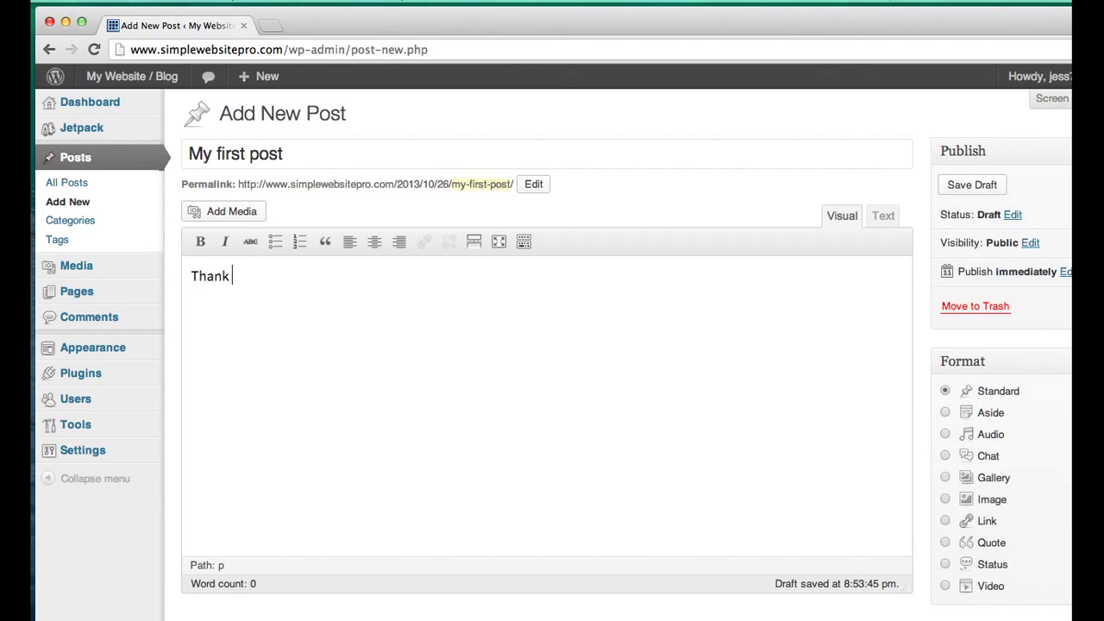
{"action": "type", "text": " you woor watching!"}
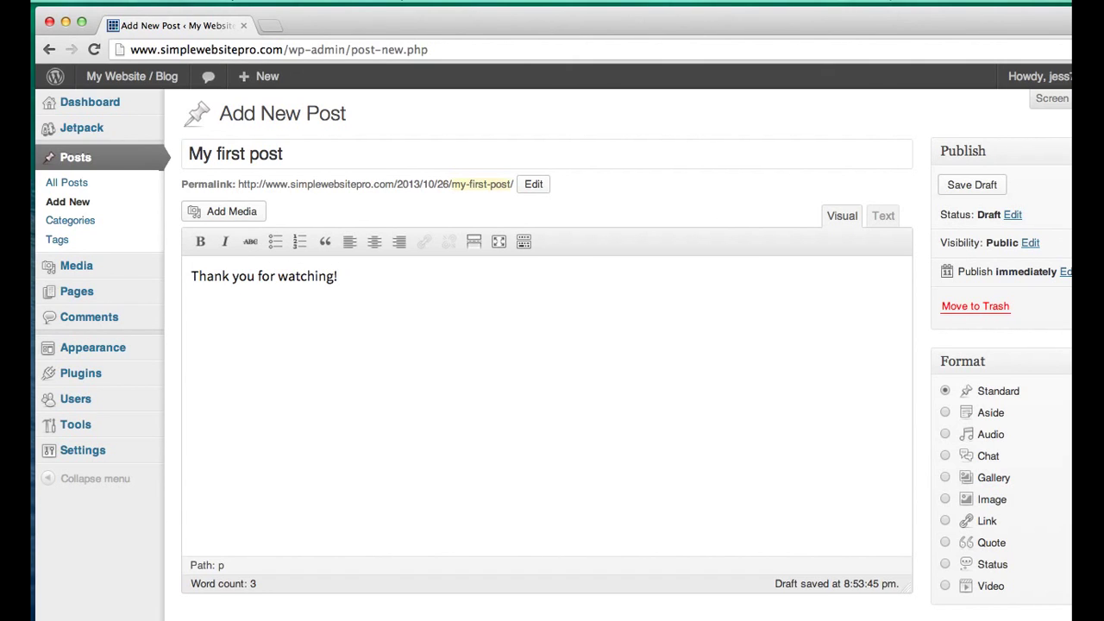
- Shift the browser window to reveal the publishing options and publish the post
{"action": "left_click", "coordinate": [774, 28]}
{"action": "left_click_drag", "start_coordinate": [774, 28], "coordinate": [644, 42]}
{"action": "left_click", "coordinate": [998, 321]}
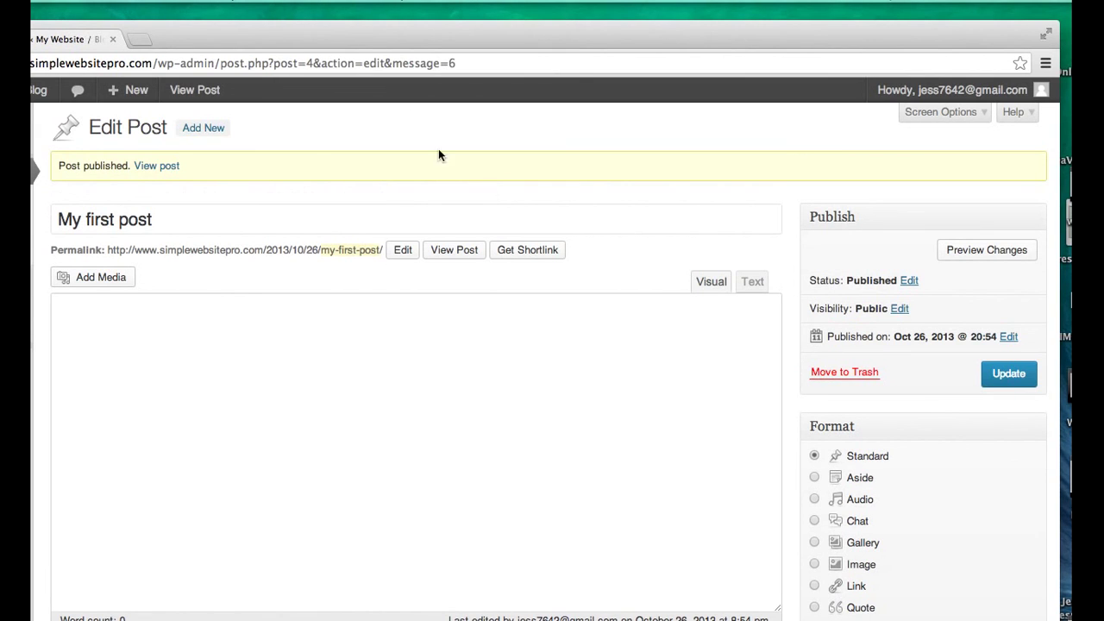
- Visit the live site and scroll to see 'My first post' listed above Hello world!
{"action": "left_click_drag", "start_coordinate": [422, 50], "coordinate": [564, 44]}
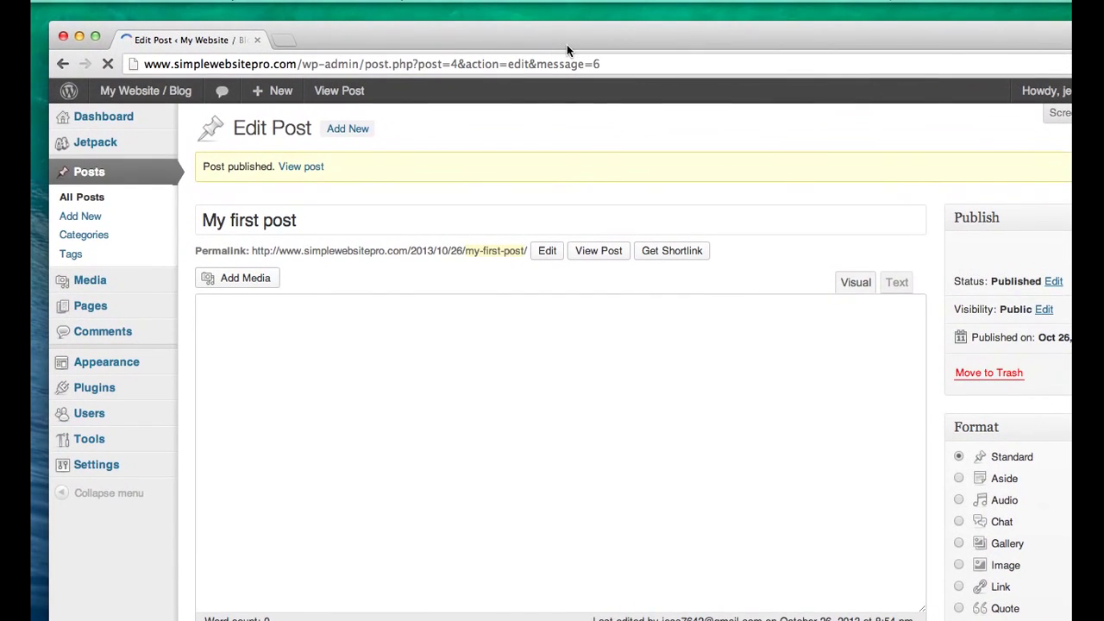
{"action": "mouse_move", "coordinate": [183, 105]}
{"action": "left_click", "coordinate": [151, 100]}
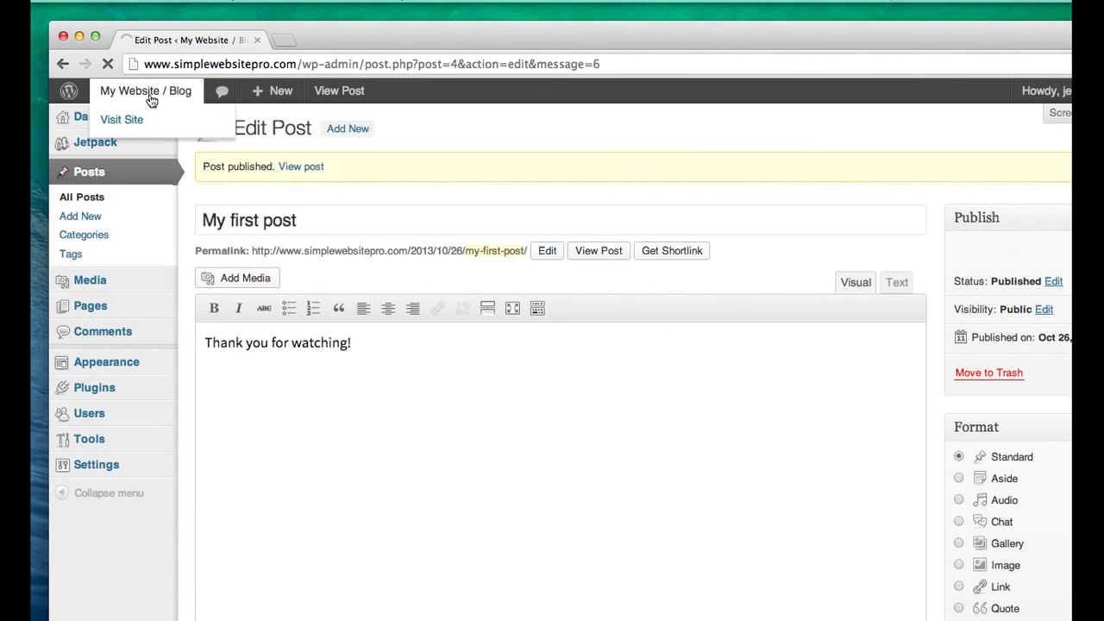
{"action": "scroll", "coordinate": [577, 319], "scroll_direction": "down", "scroll_amount": 1}
{"action": "scroll", "coordinate": [577, 316], "scroll_direction": "down", "scroll_amount": 3}
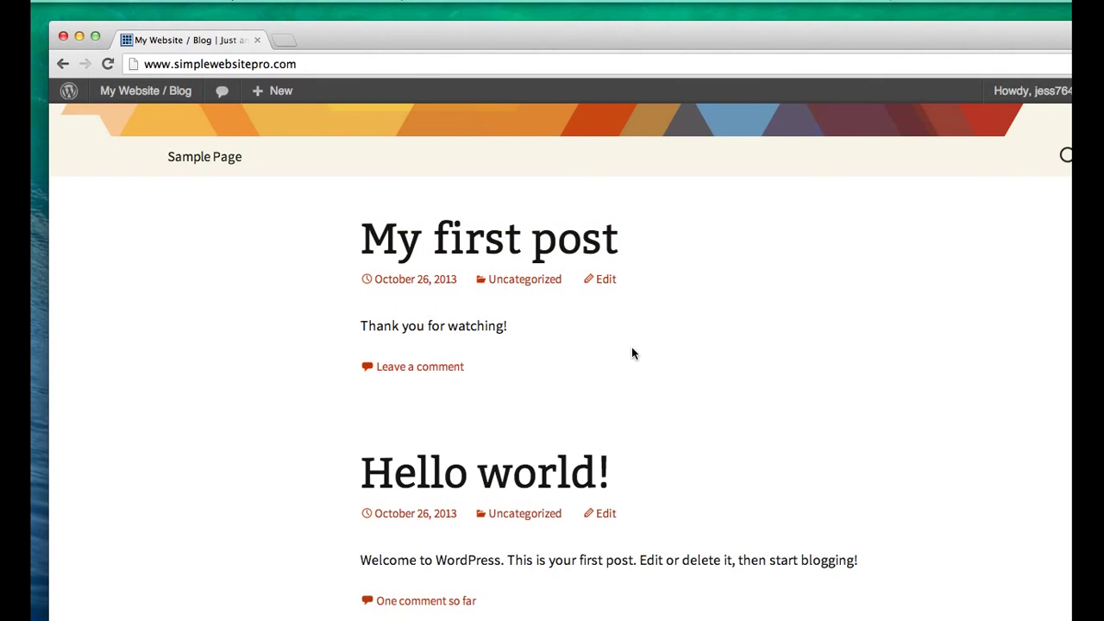
{"action": "scroll", "coordinate": [631, 347], "scroll_direction": "down", "scroll_amount": 5}
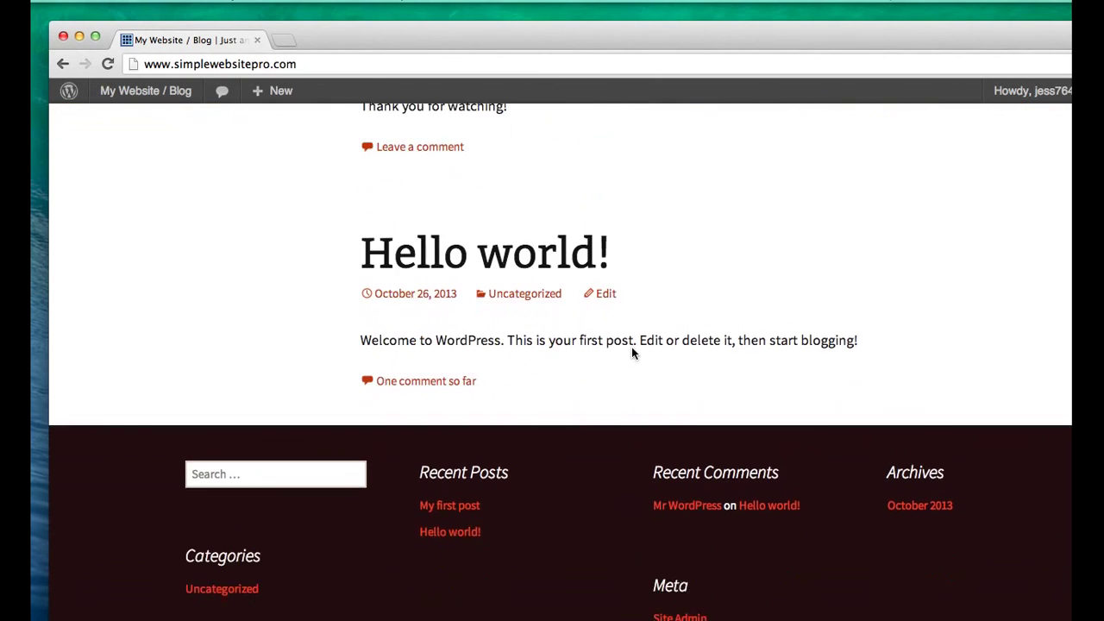
{"action": "scroll", "coordinate": [631, 350], "scroll_direction": "up", "scroll_amount": 8}
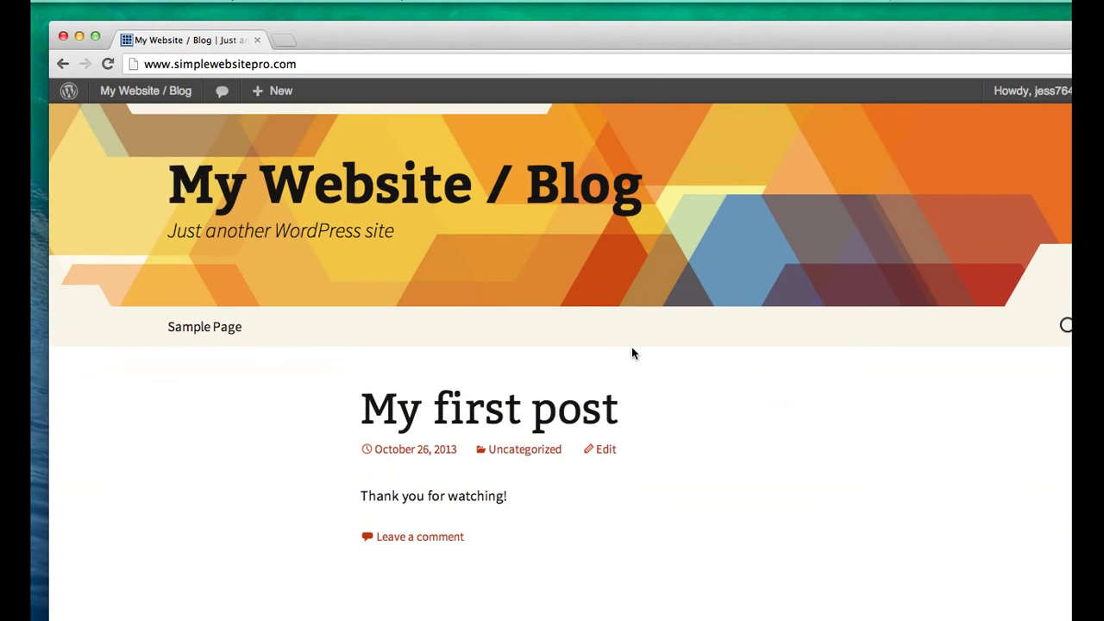
{"action": "scroll", "coordinate": [632, 353], "scroll_direction": "down", "scroll_amount": 2}
{"action": "scroll", "coordinate": [633, 353], "scroll_direction": "down", "scroll_amount": 3}
{"action": "scroll", "coordinate": [633, 353], "scroll_direction": "up", "scroll_amount": 2}
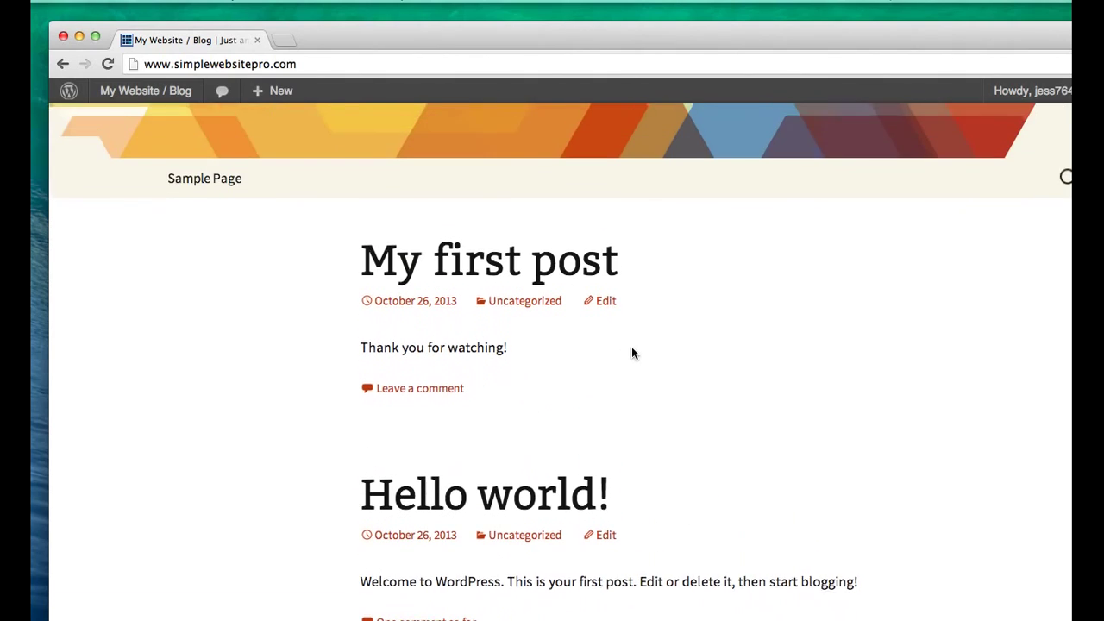
{"action": "scroll", "coordinate": [631, 352], "scroll_direction": "down", "scroll_amount": 1}
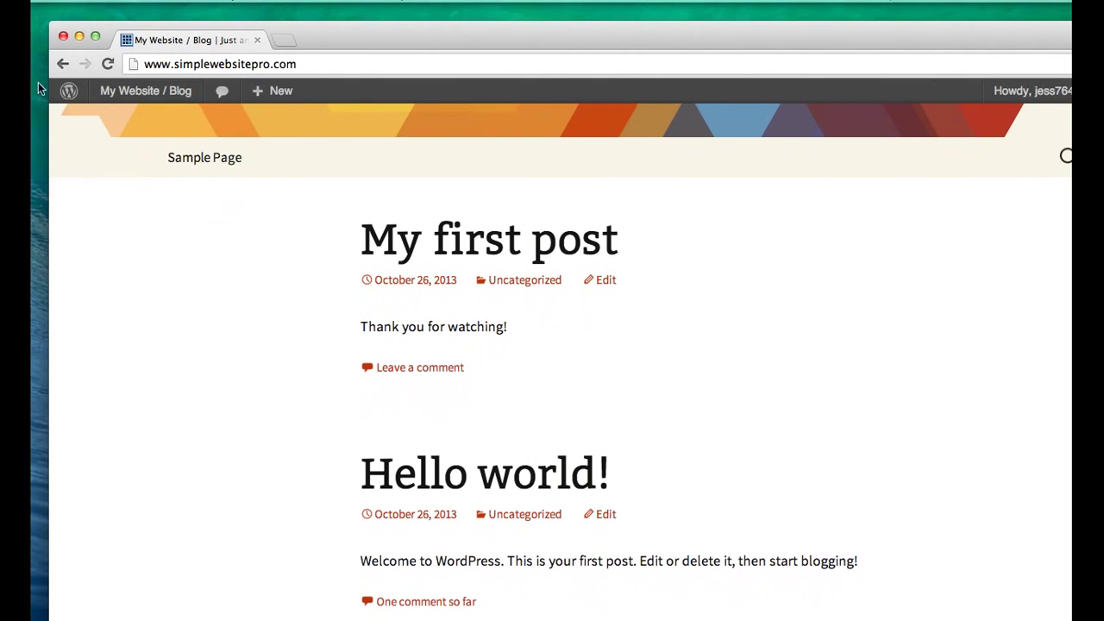